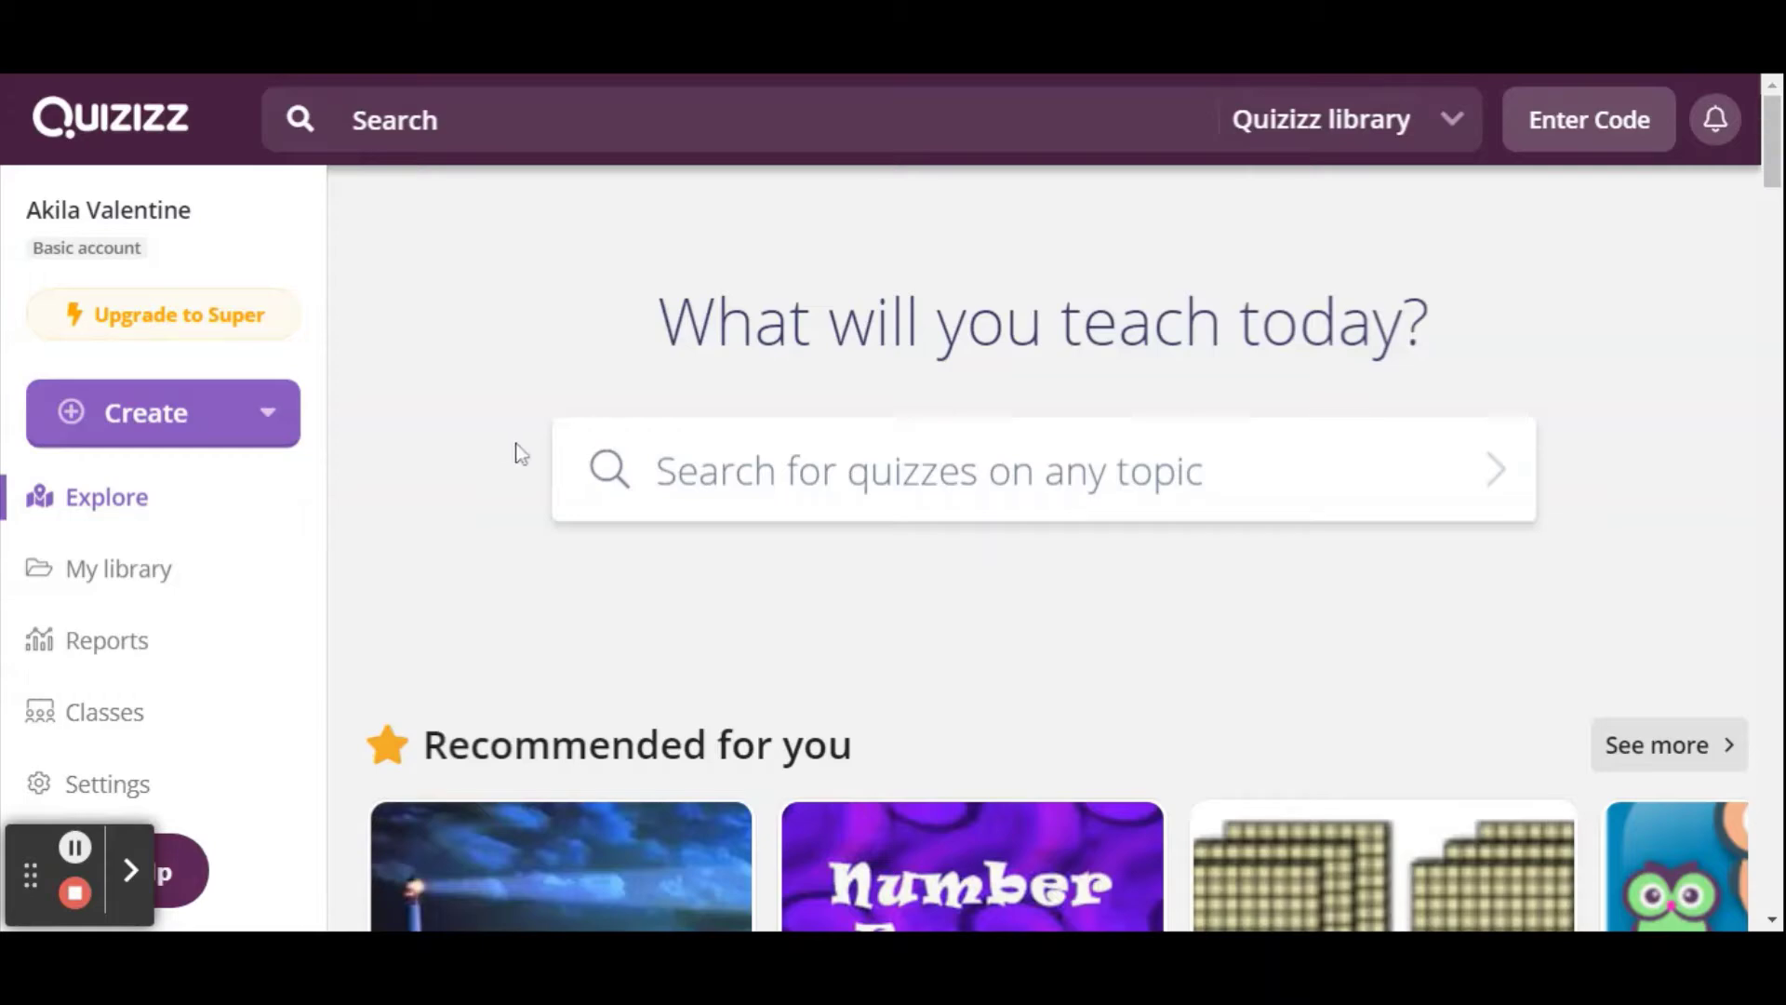
- Search the Quizizz library for quizzes on "input and output devices"
click(497, 115)
text(inp)
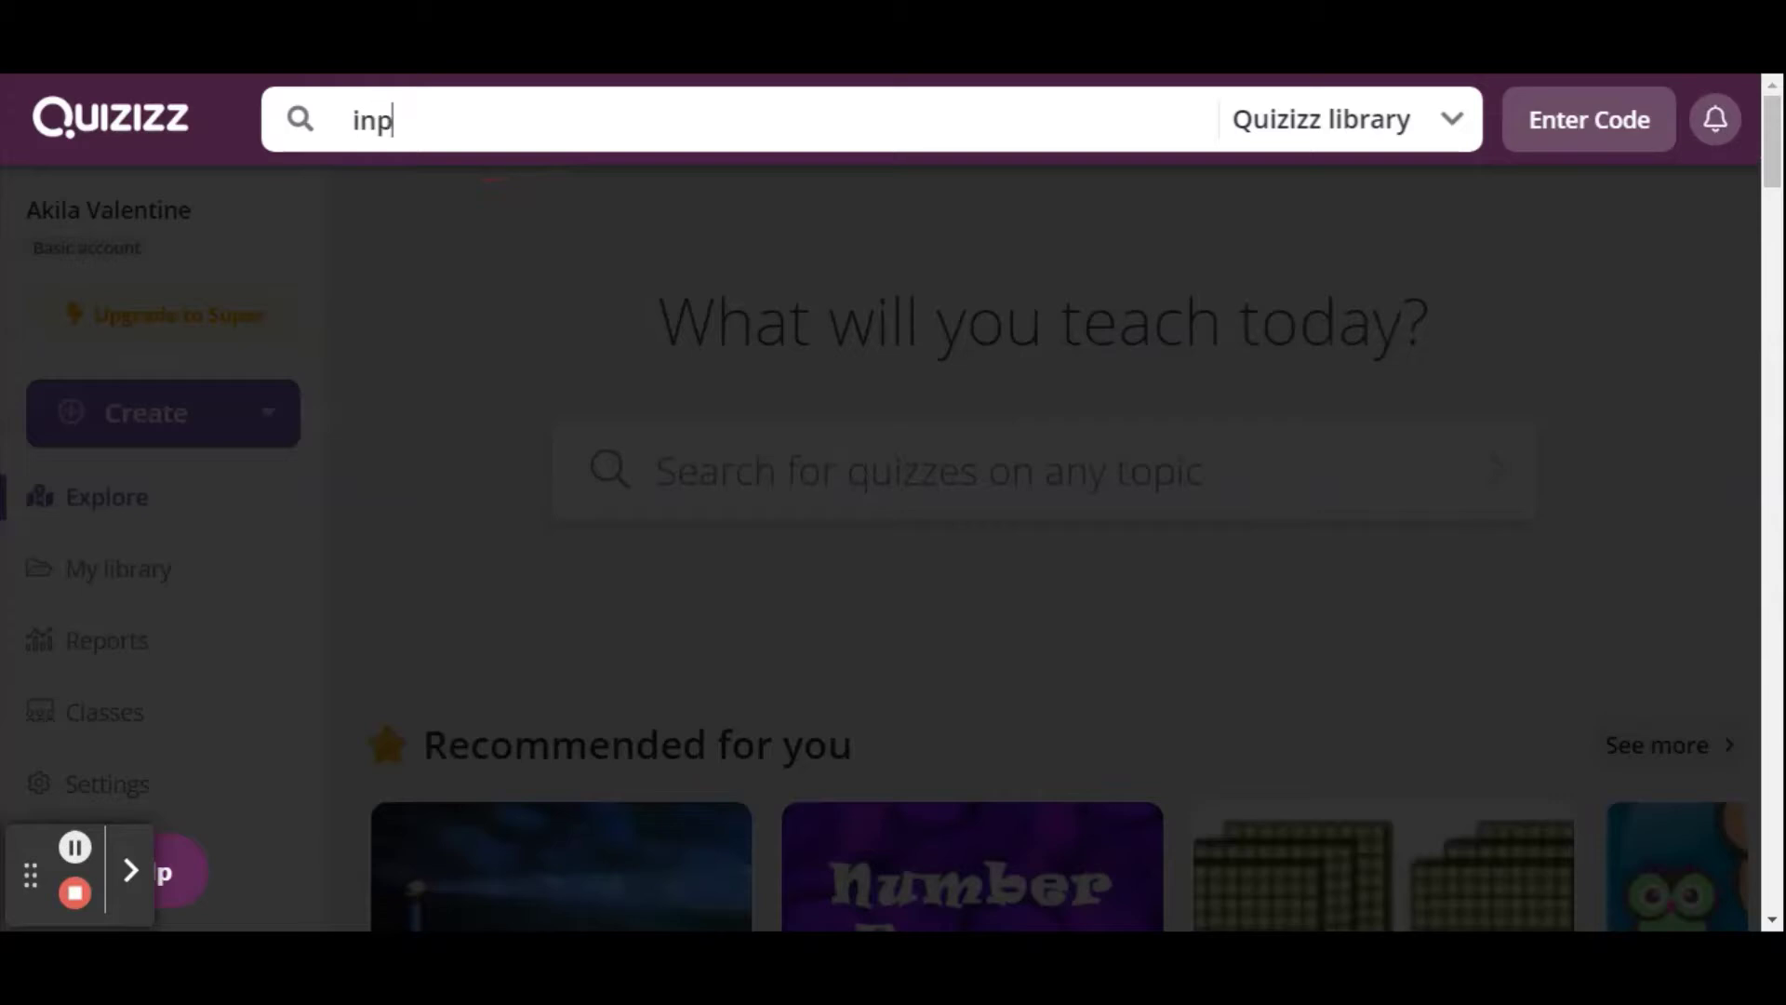
text(ut and output devices)
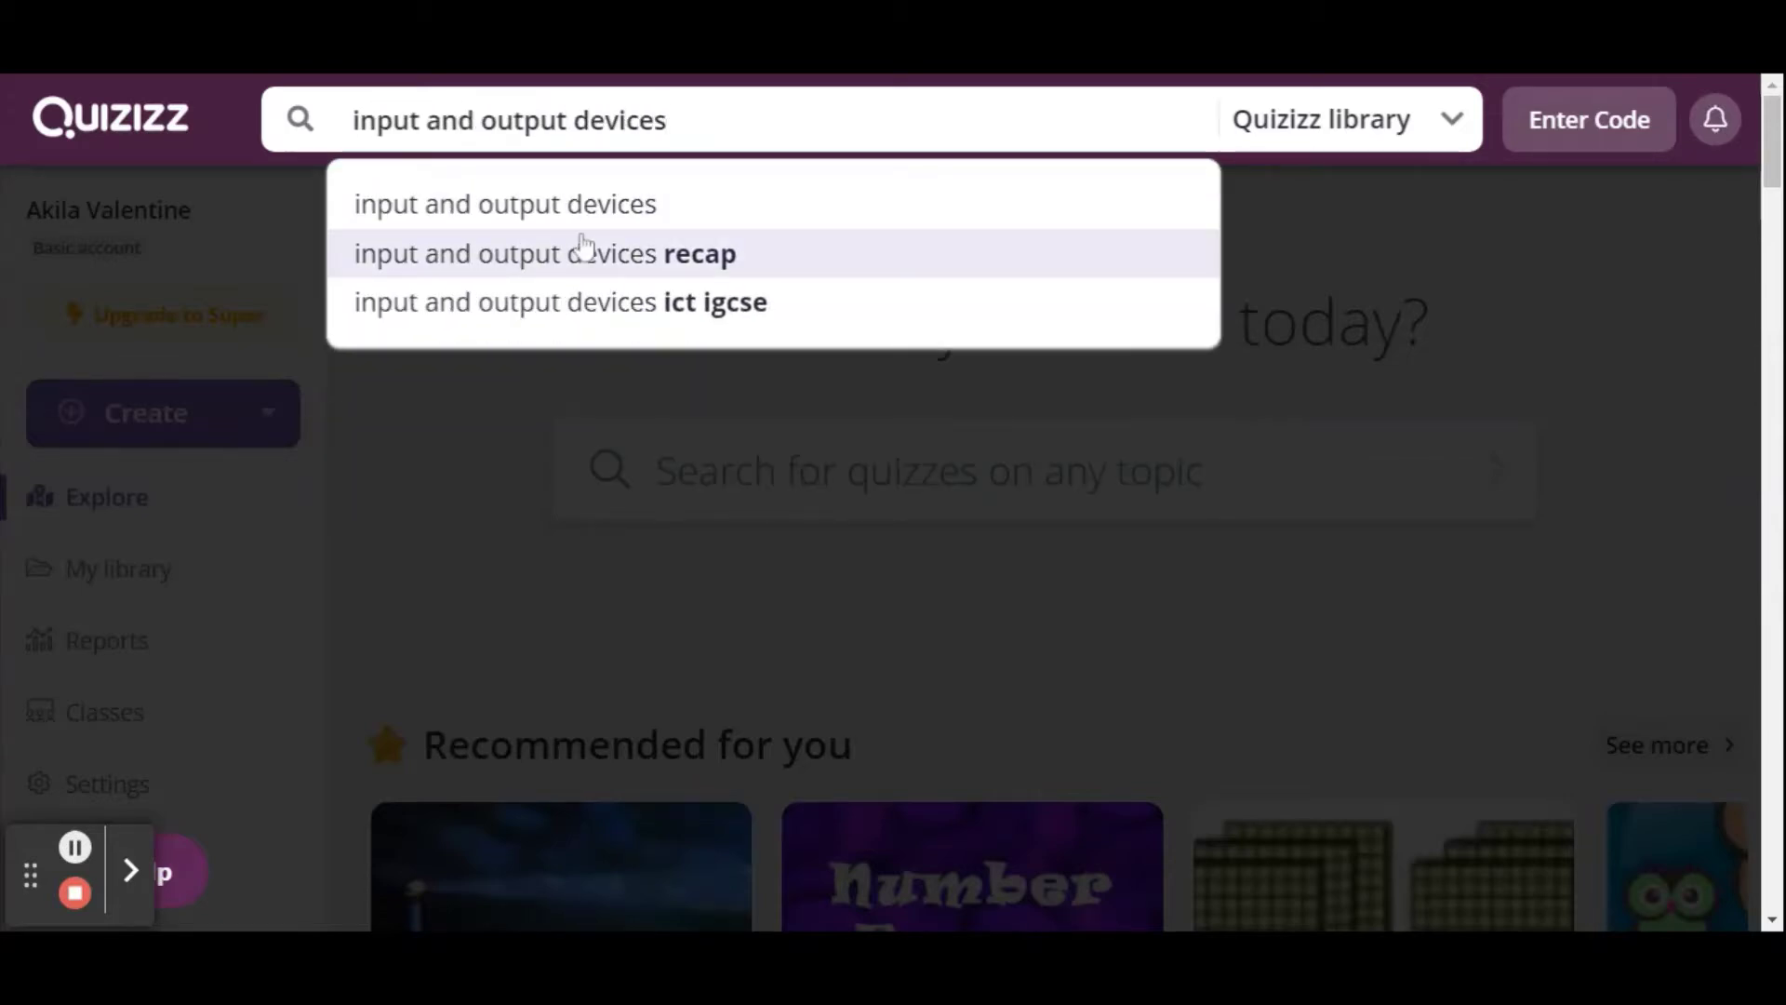
click(585, 228)
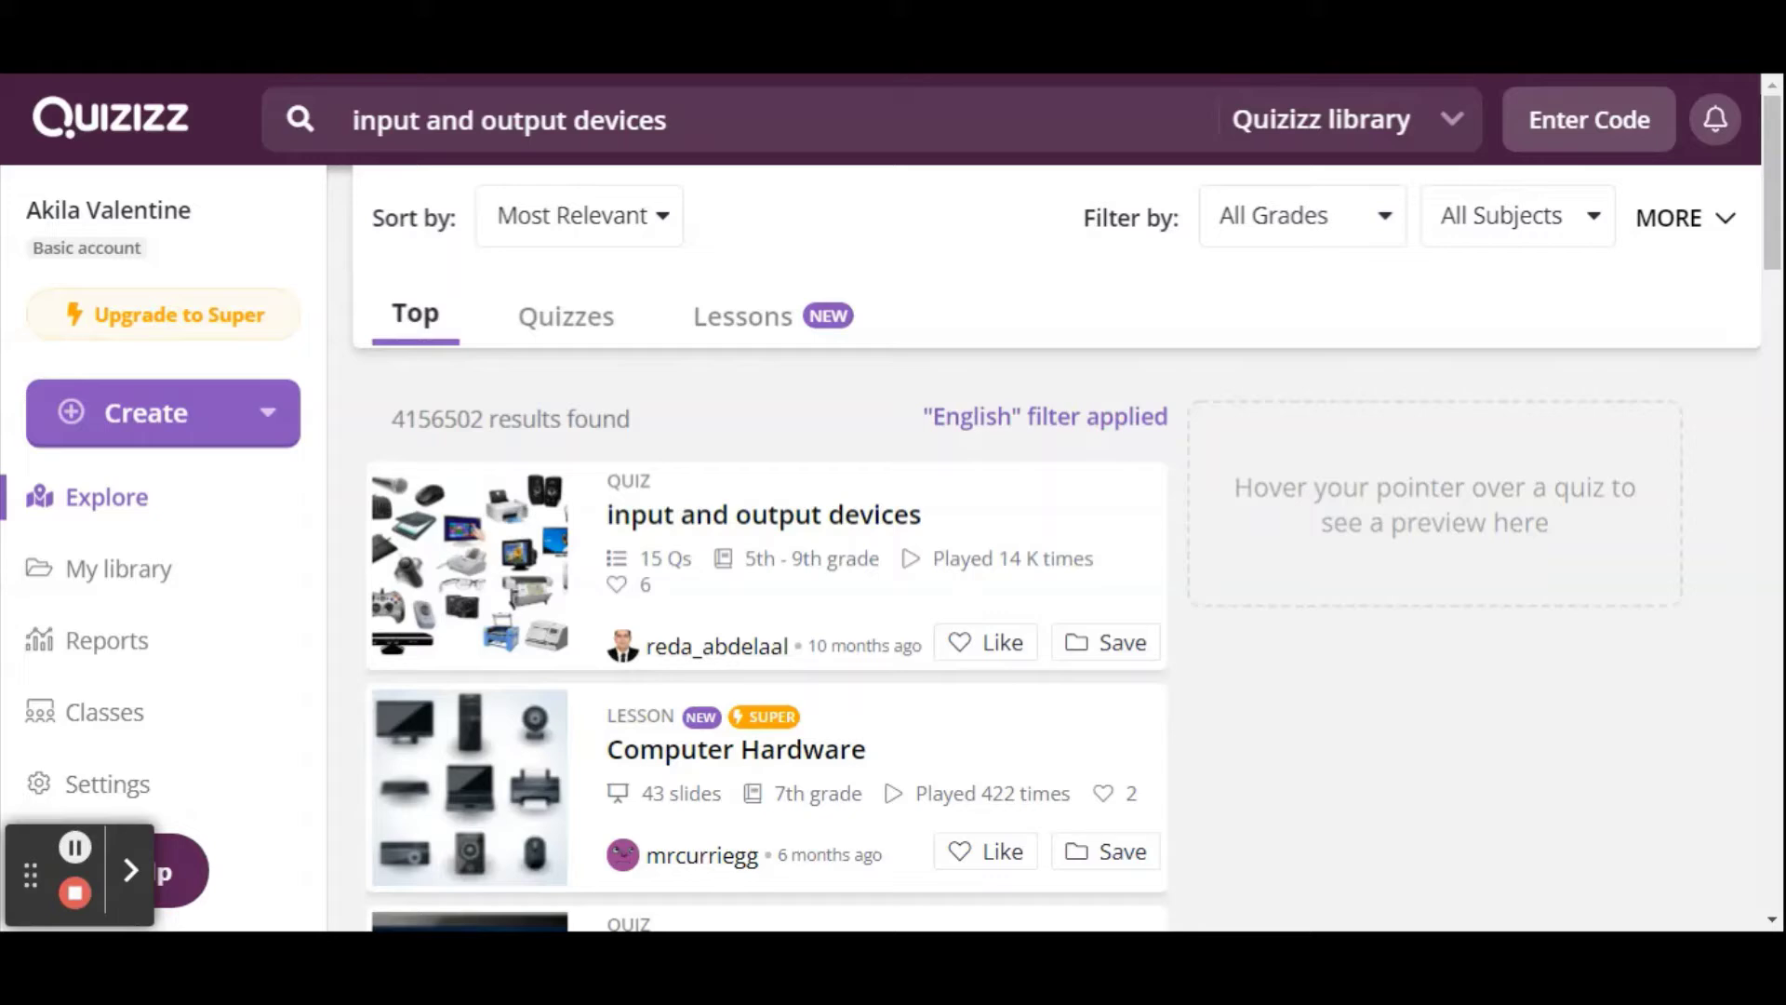
mouse_move(823, 563)
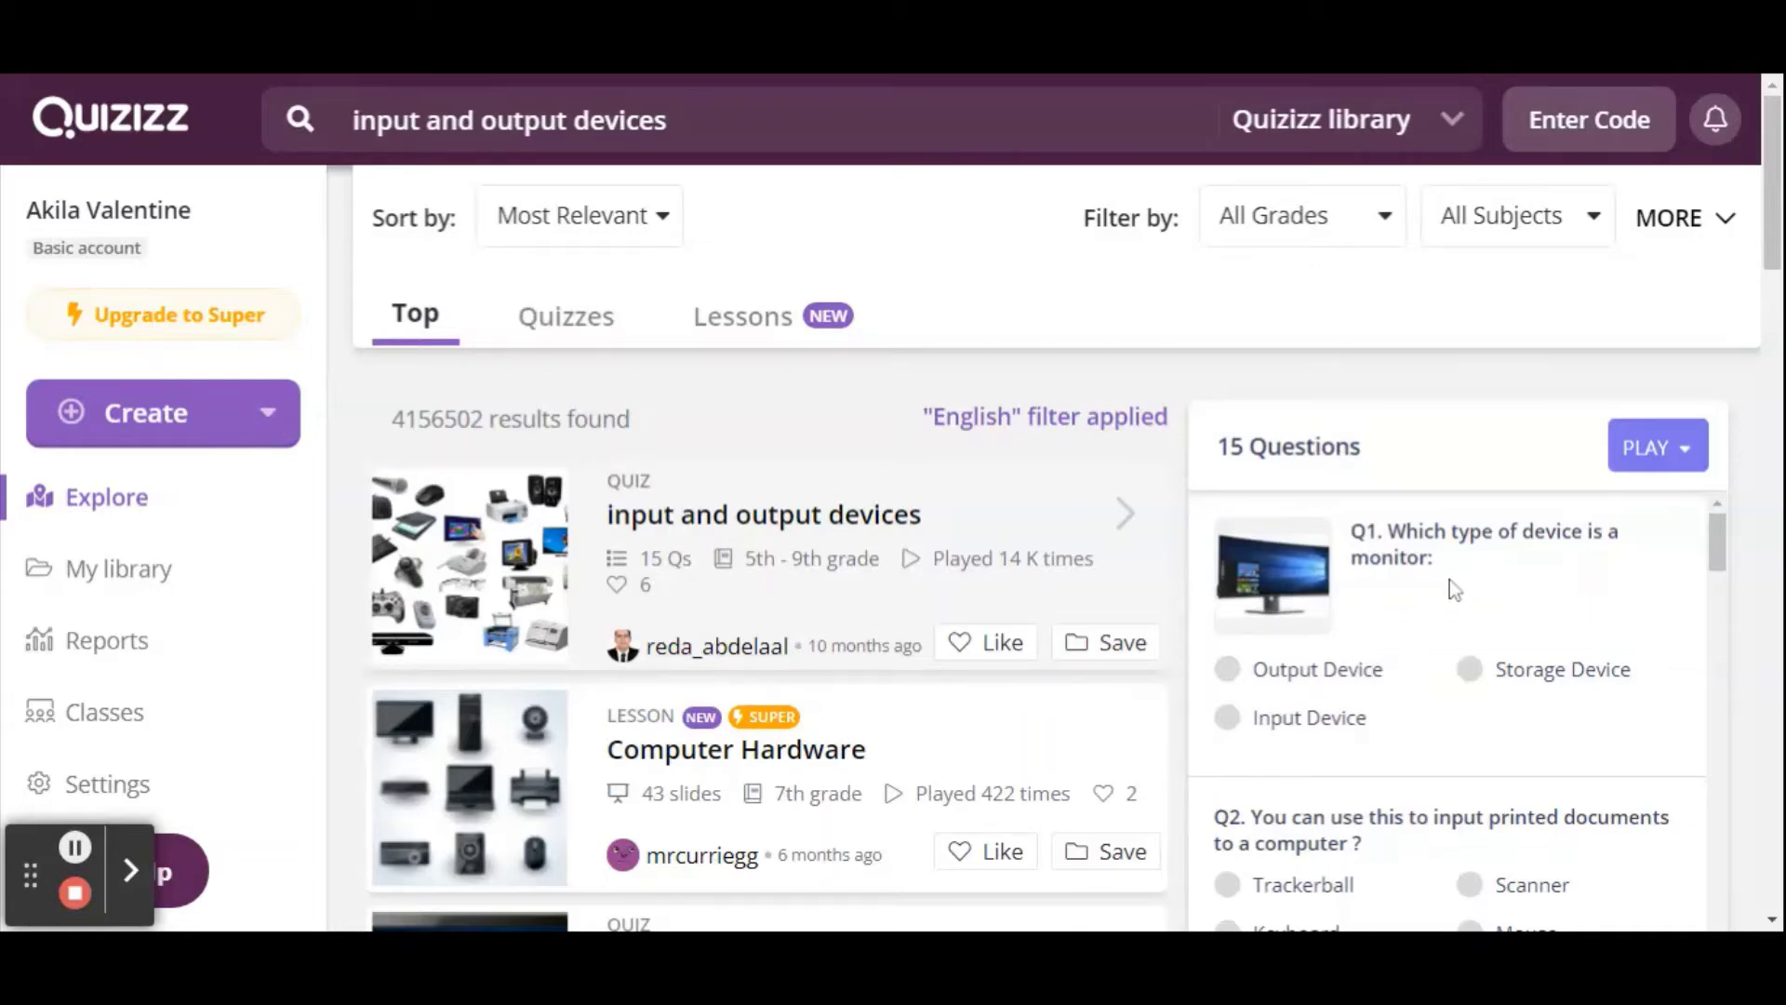
scroll(1449, 579, down, 1)
scroll(1449, 579, up, 1)
scroll(1452, 586, down, 5)
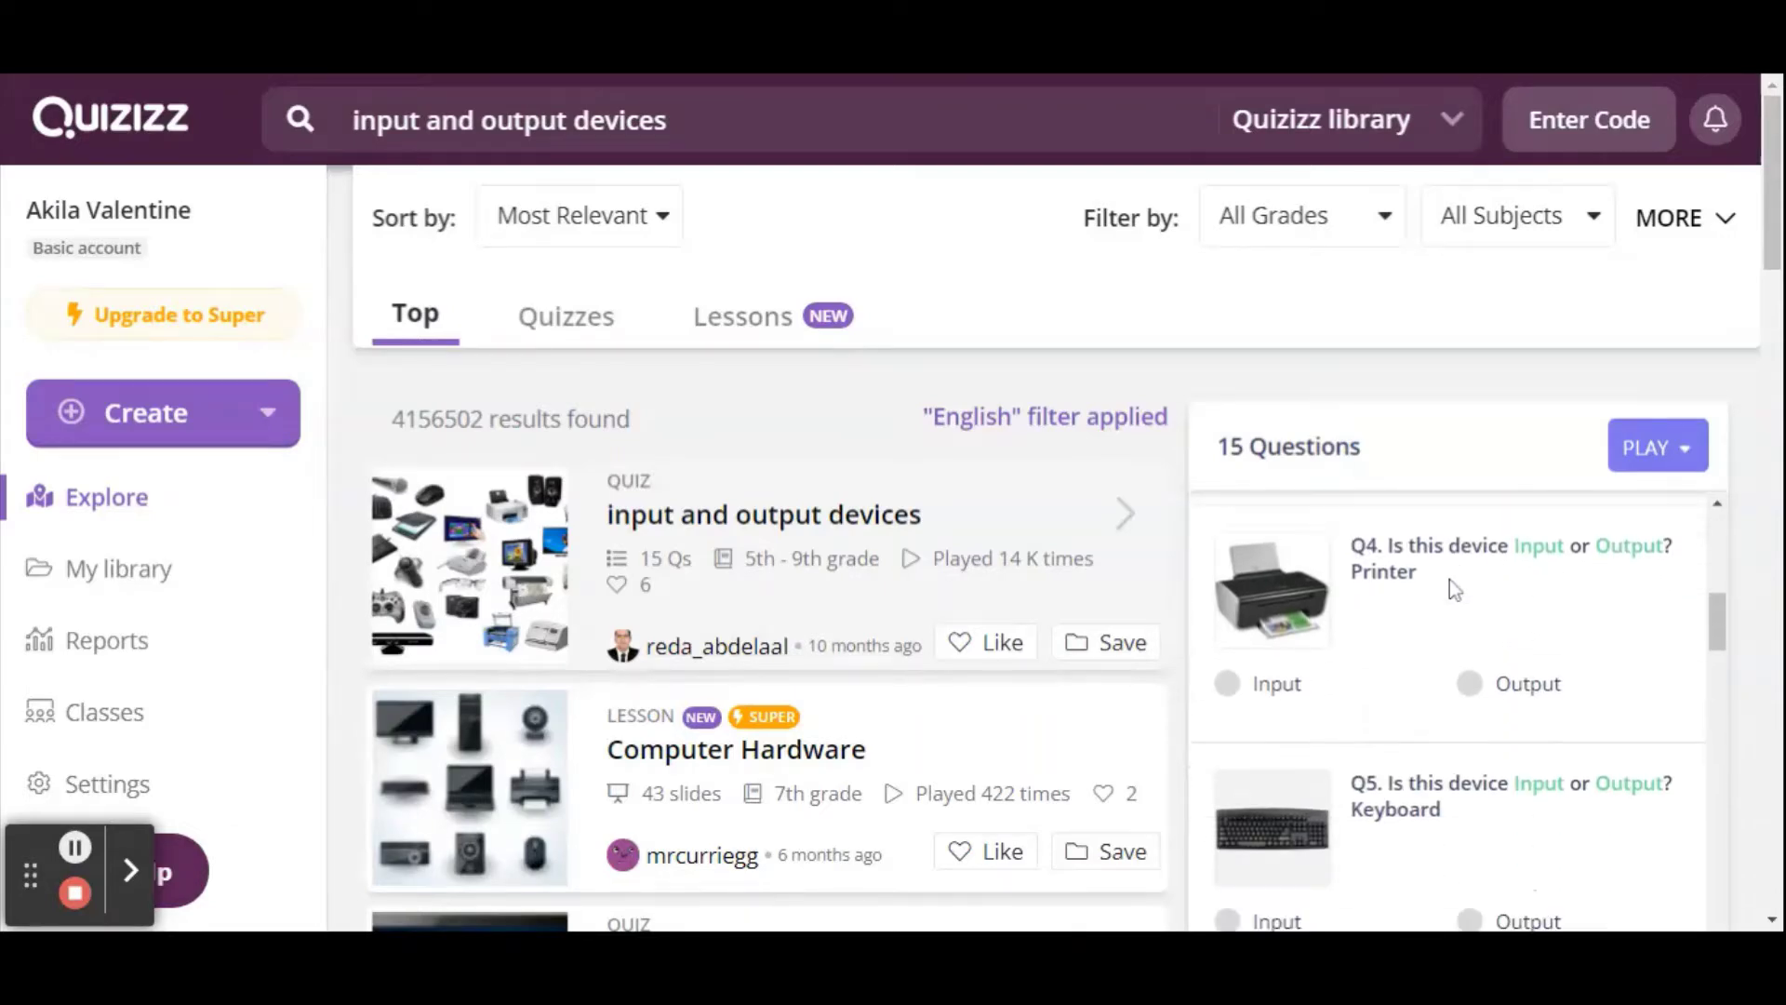
scroll(1450, 578, down, 9)
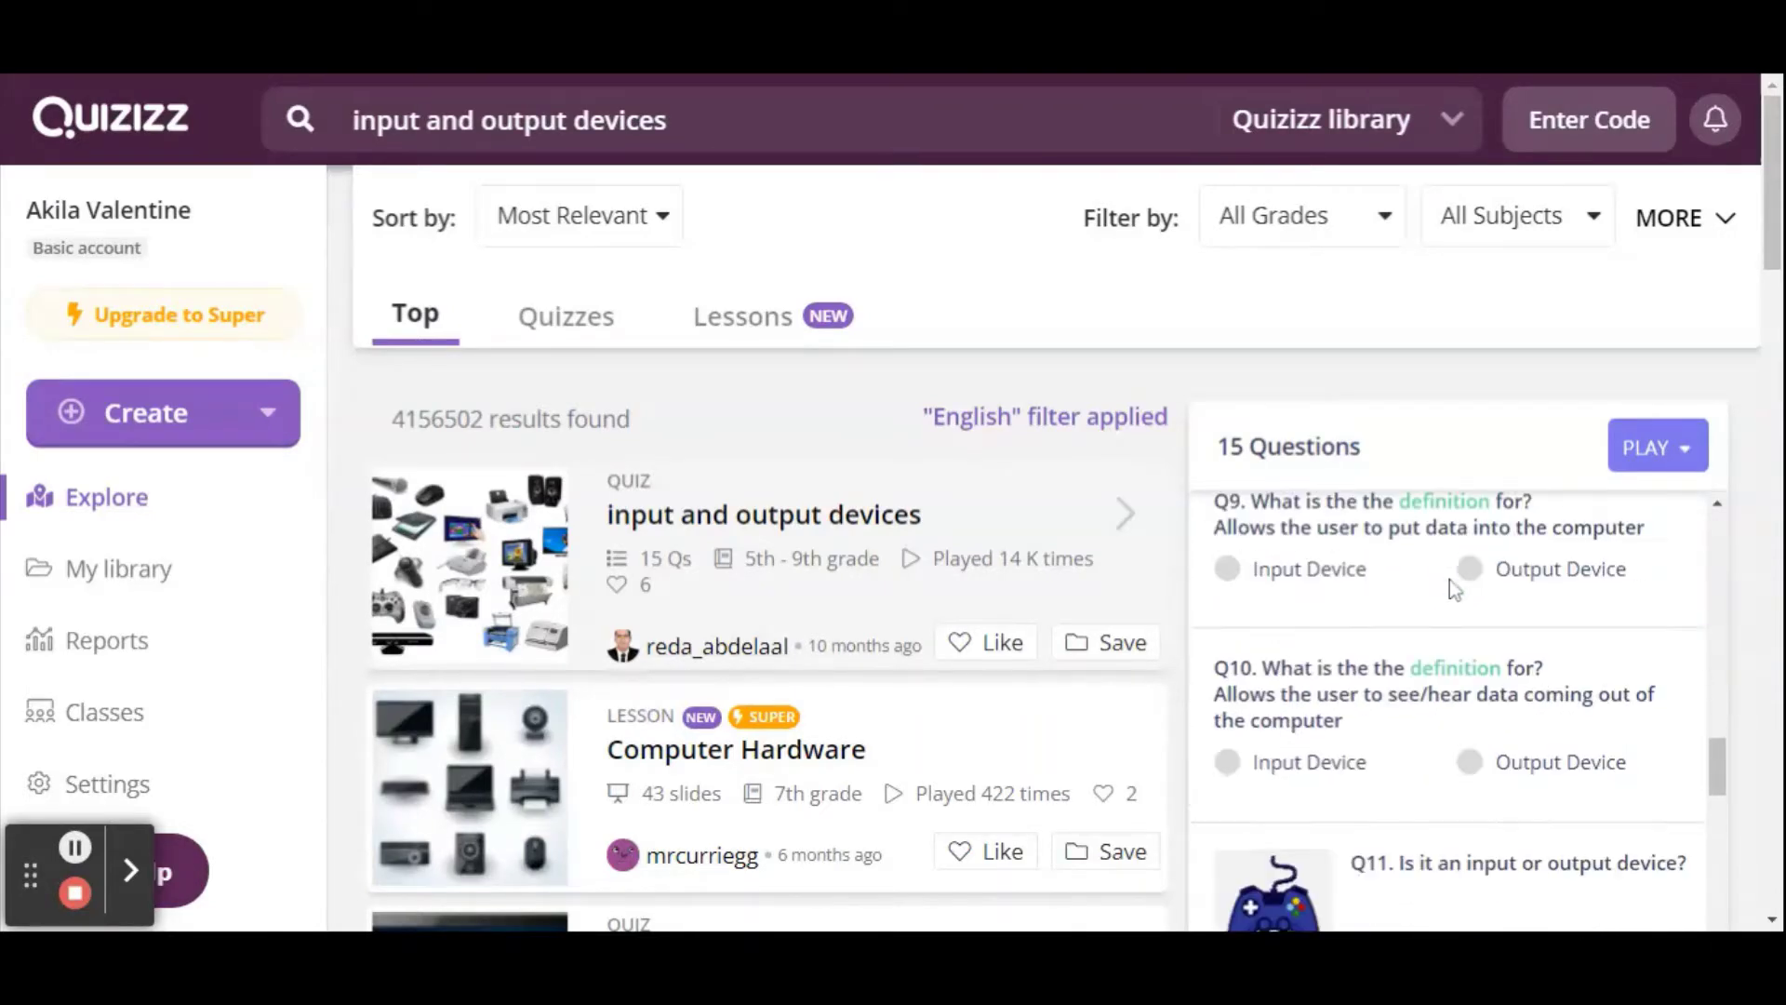
scroll(1449, 579, down, 8)
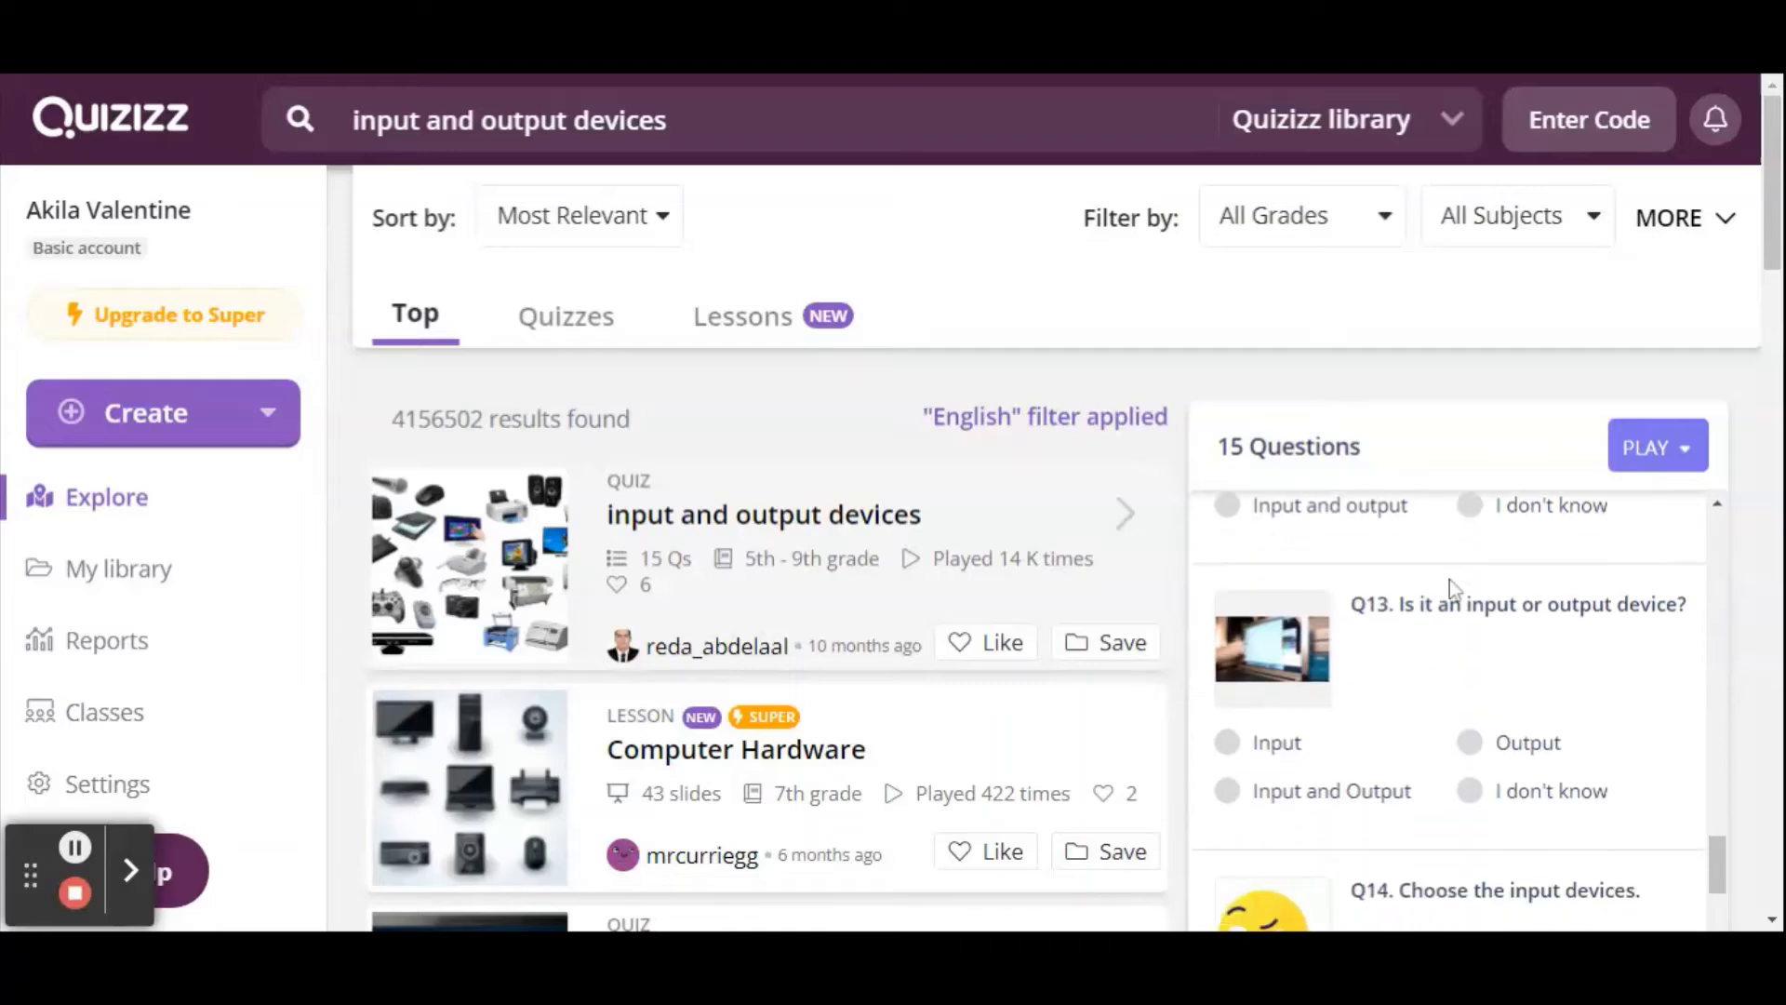
scroll(1450, 579, down, 6)
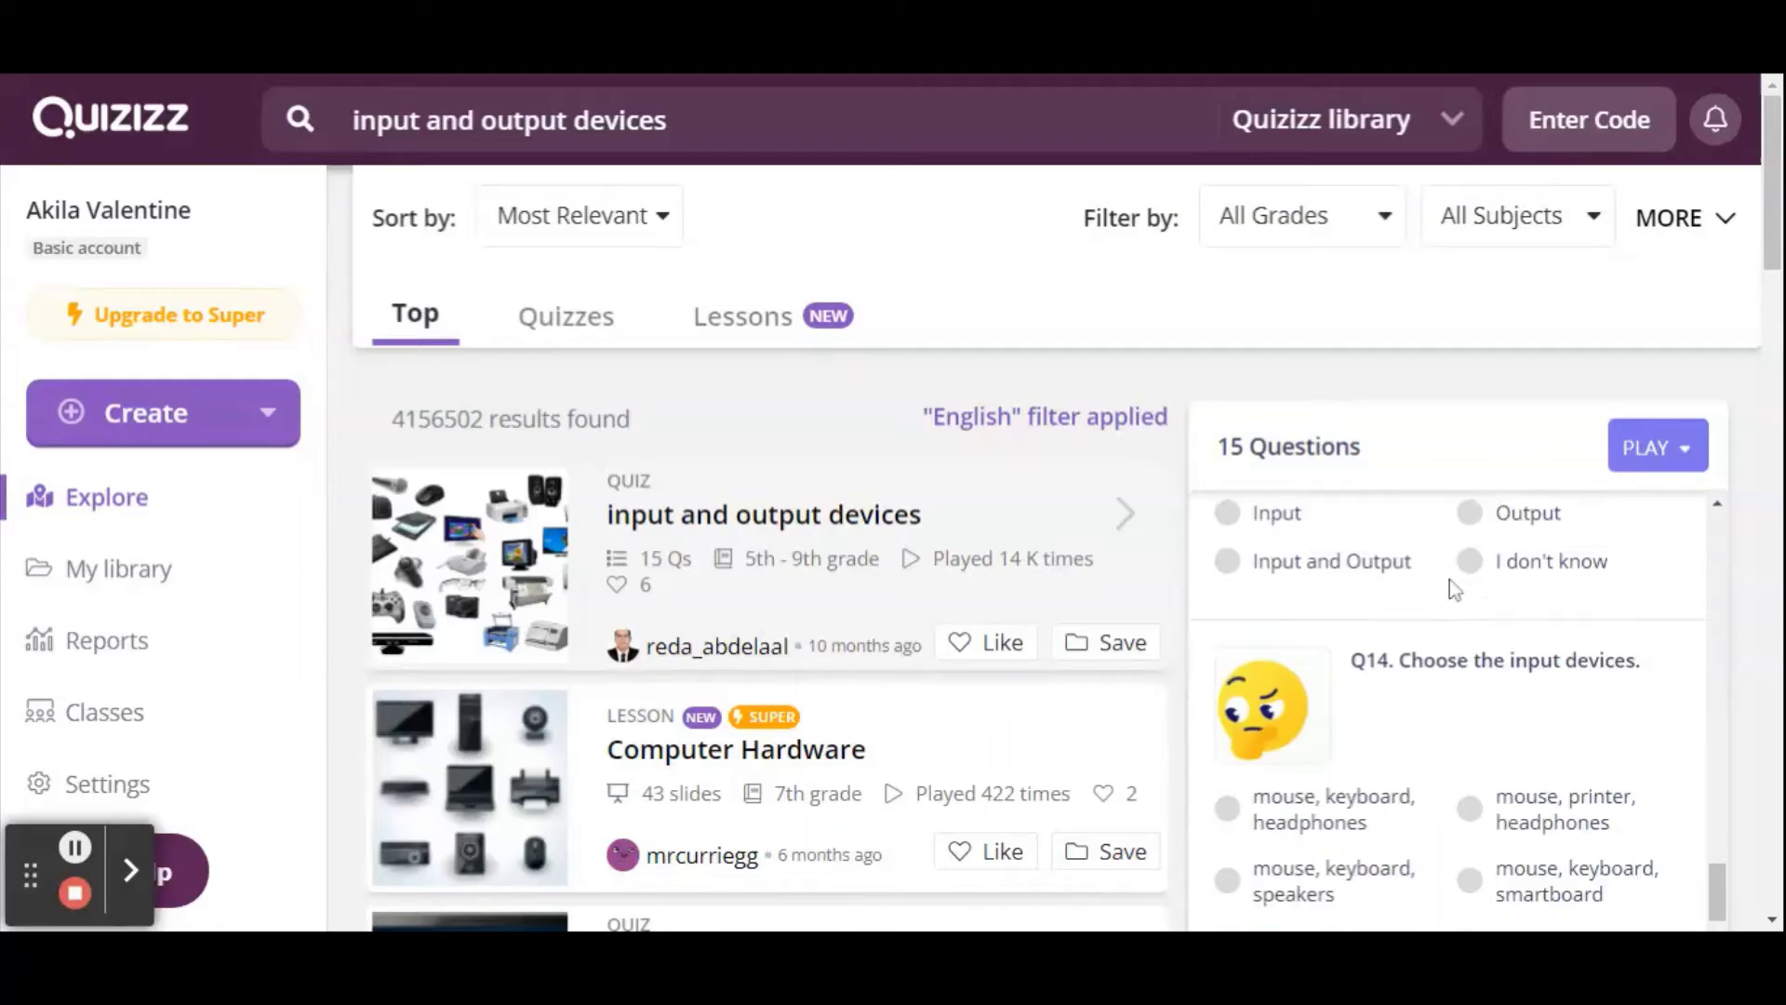
- Open the live session setup for the previewed "input and output devices" quiz
click(1645, 456)
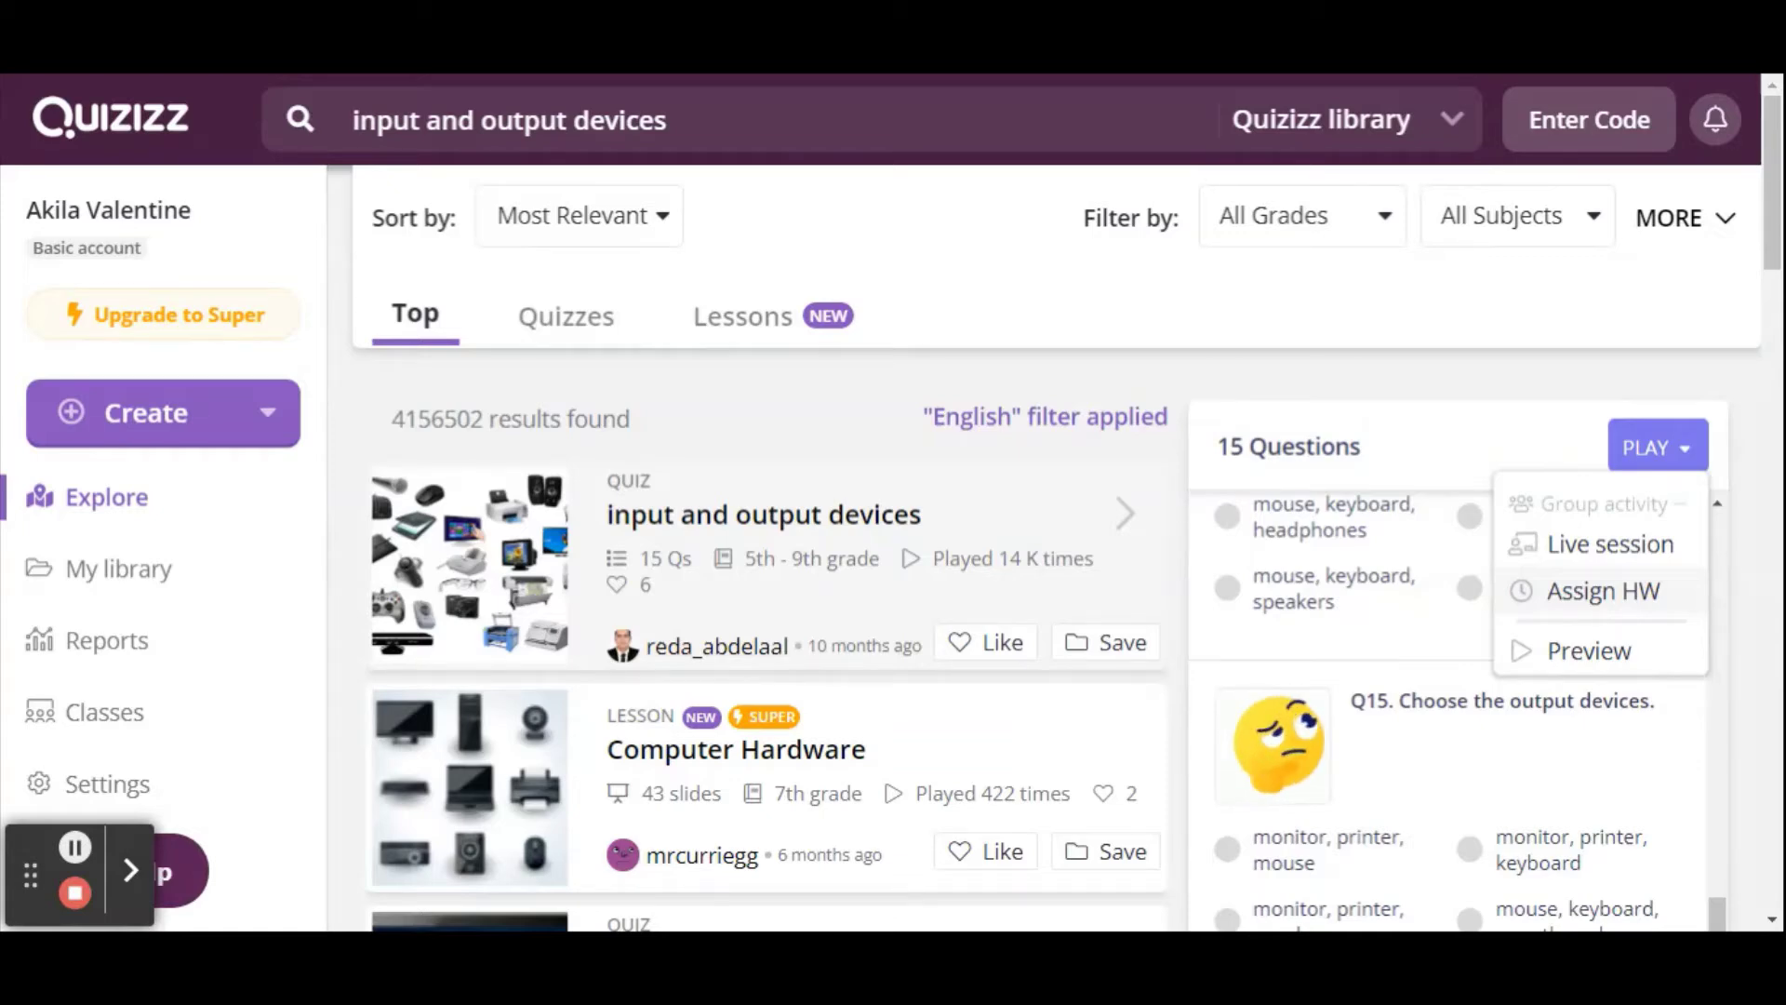
click(1603, 591)
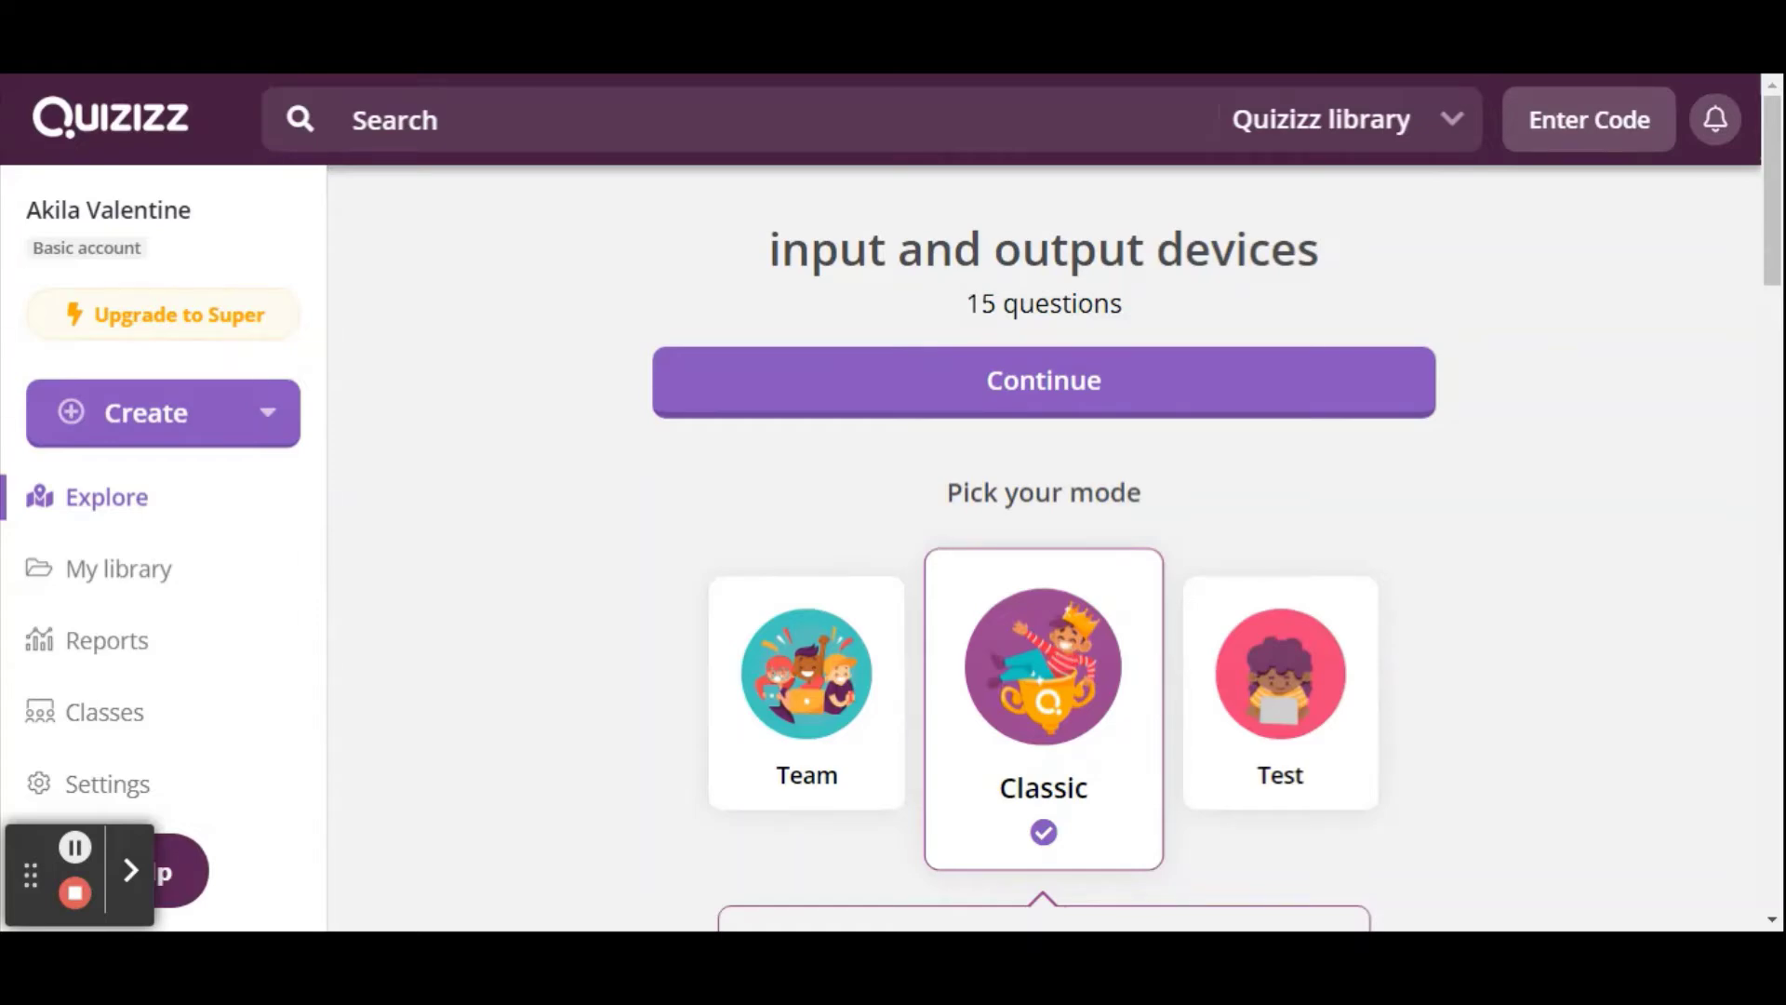
- Review the session setup, including class assignment and the general, adaptive learning and activity settings
scroll(1061, 646, down, 10)
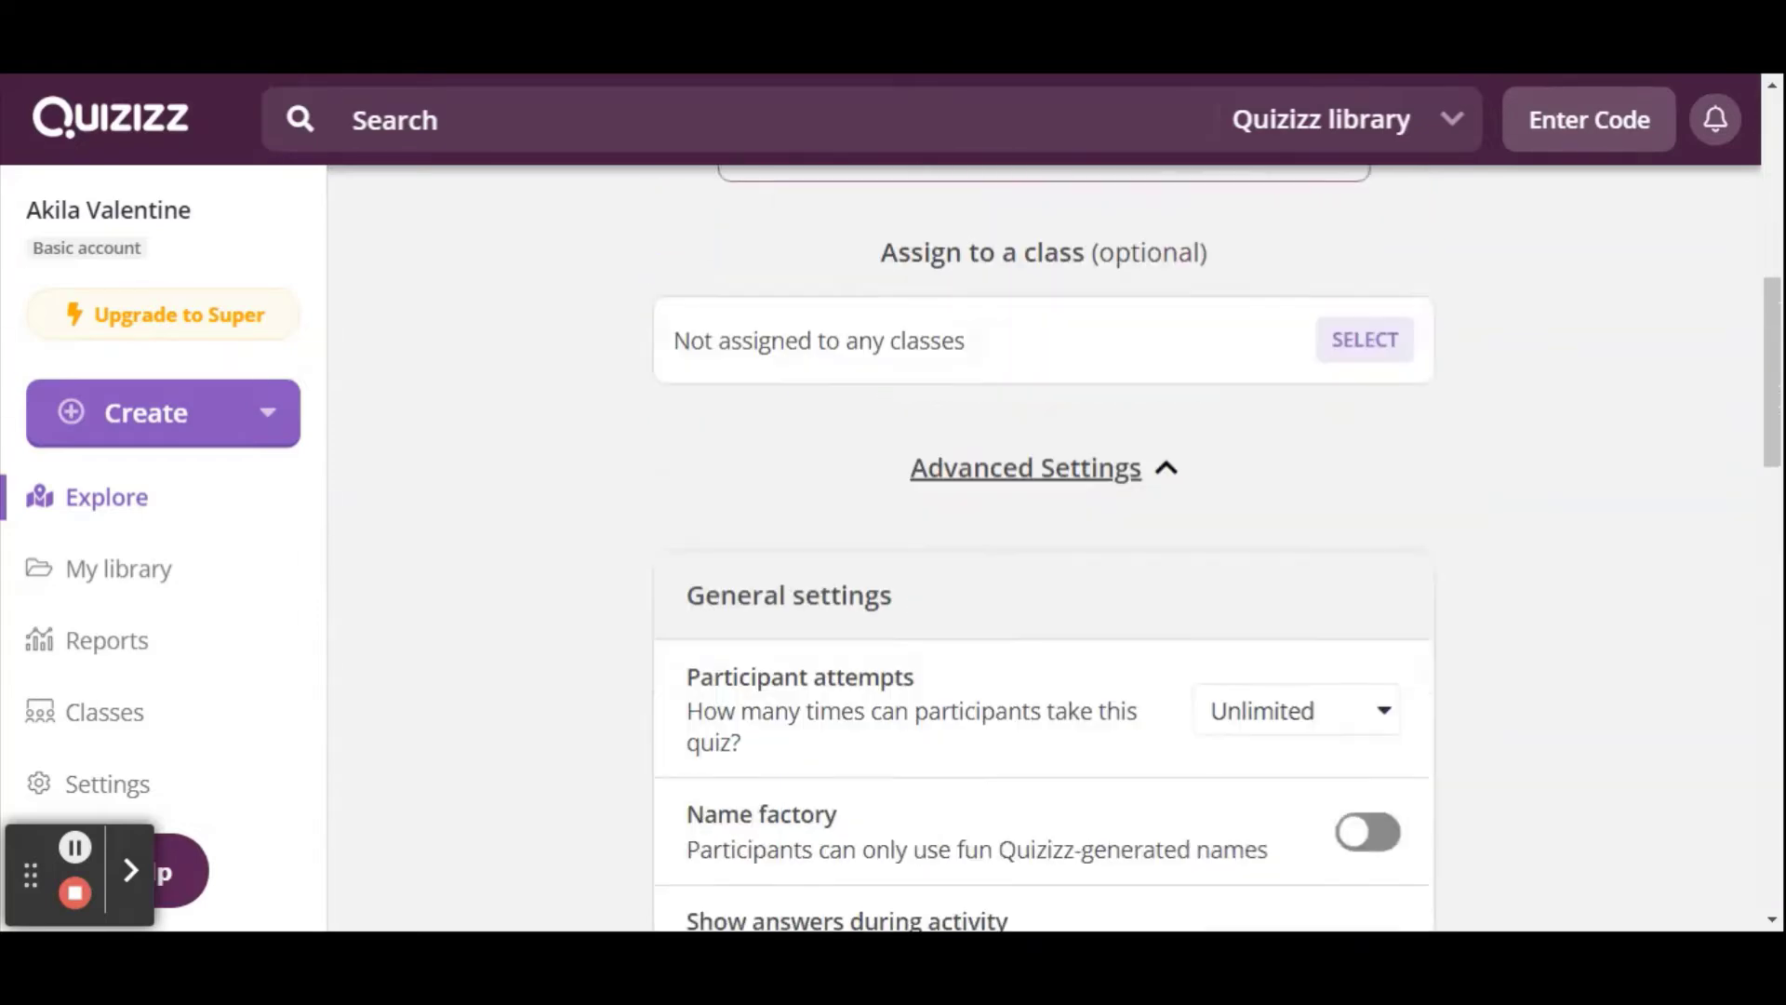
scroll(628, 529, down, 3)
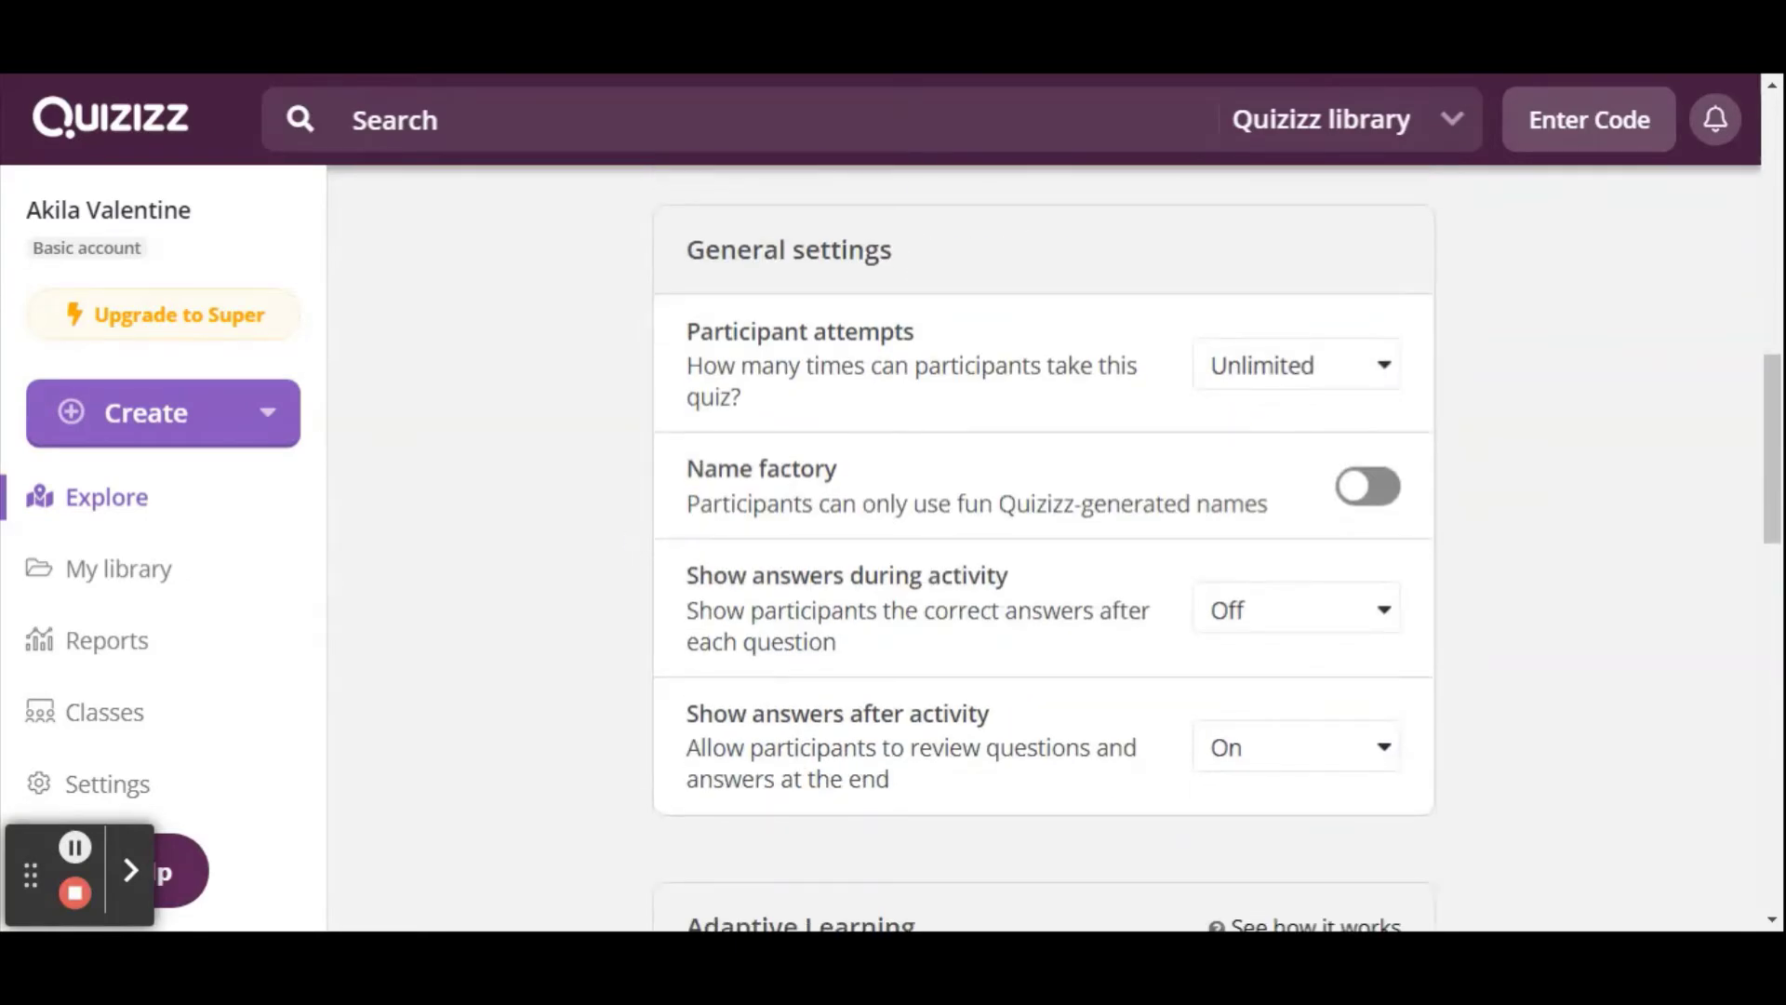
scroll(628, 529, down, 6)
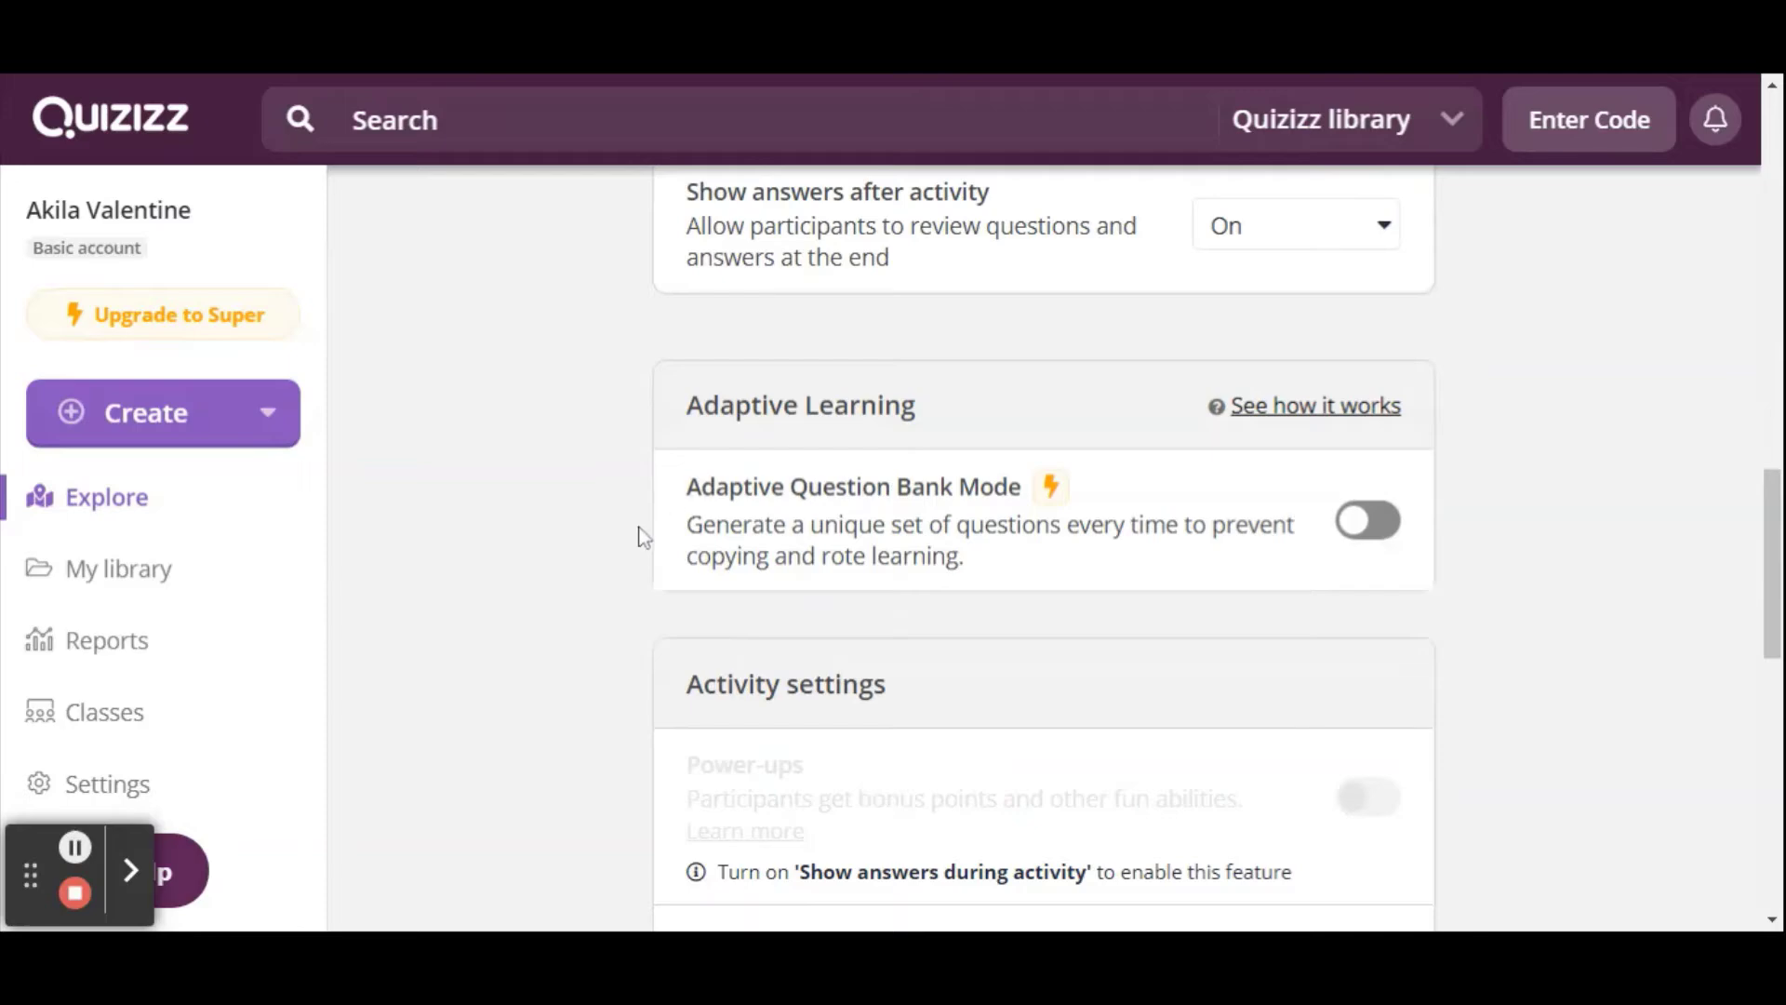
scroll(662, 499, down, 5)
scroll(809, 655, down, 1)
scroll(810, 656, down, 5)
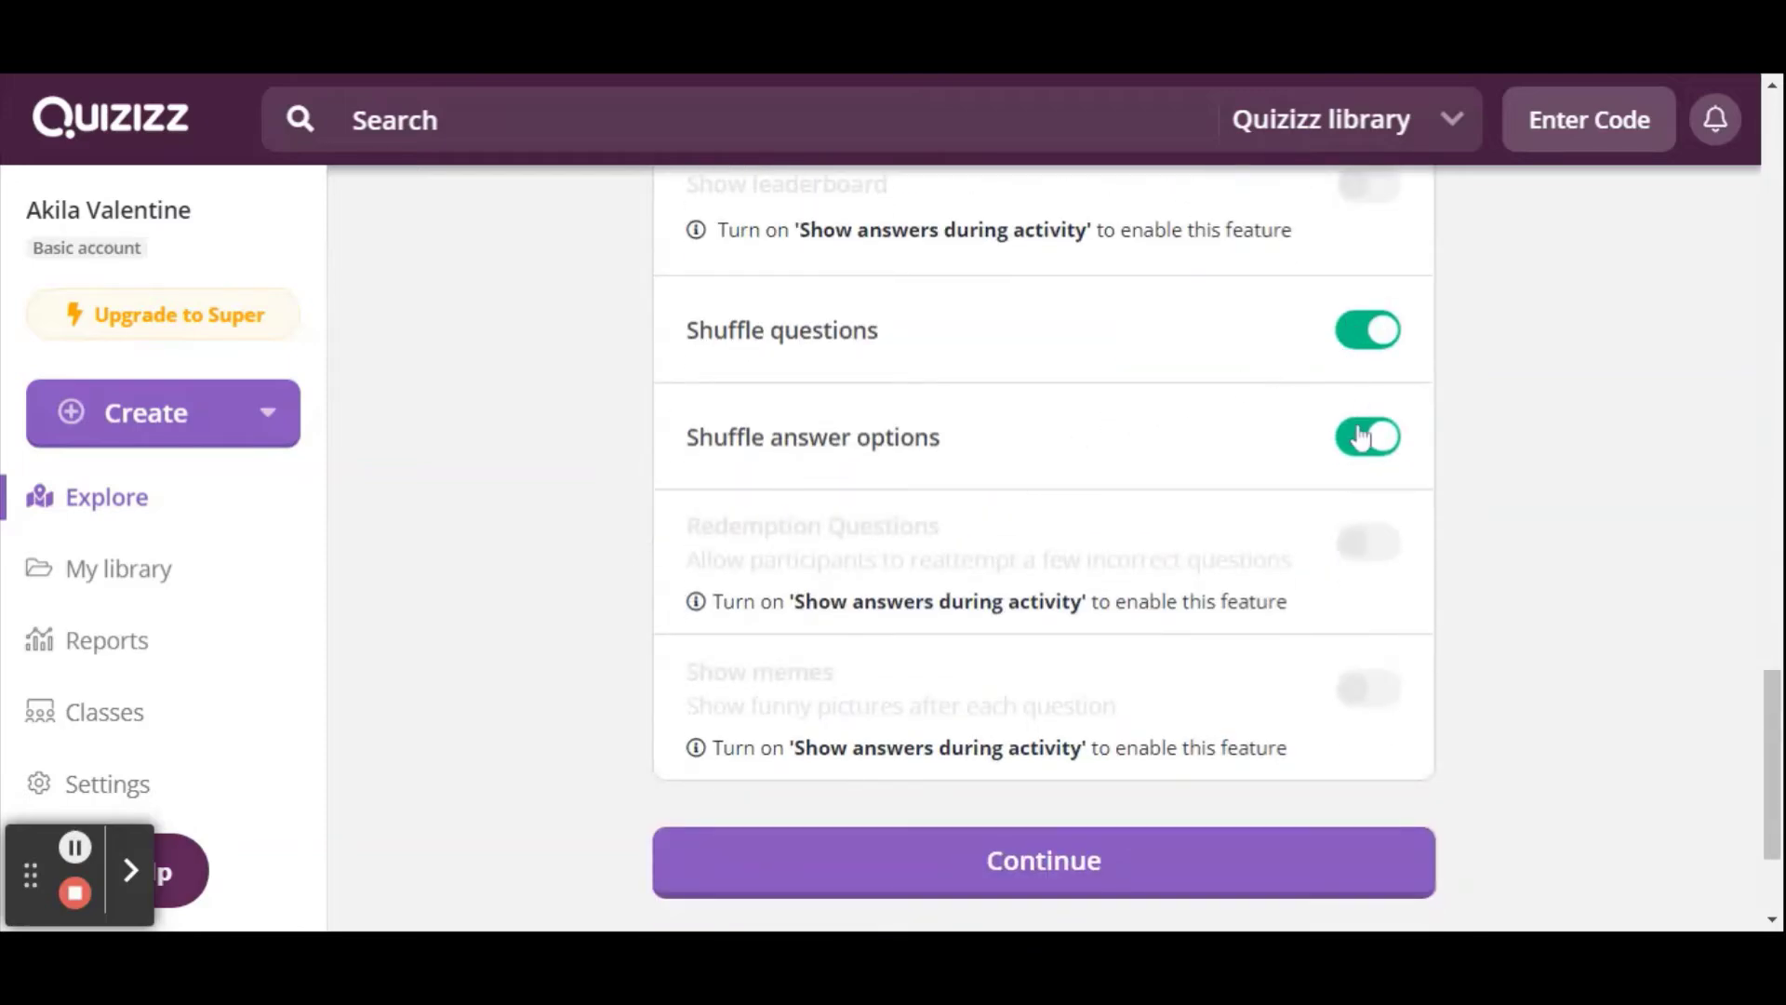
scroll(1643, 584, up, 5)
scroll(1643, 584, up, 10)
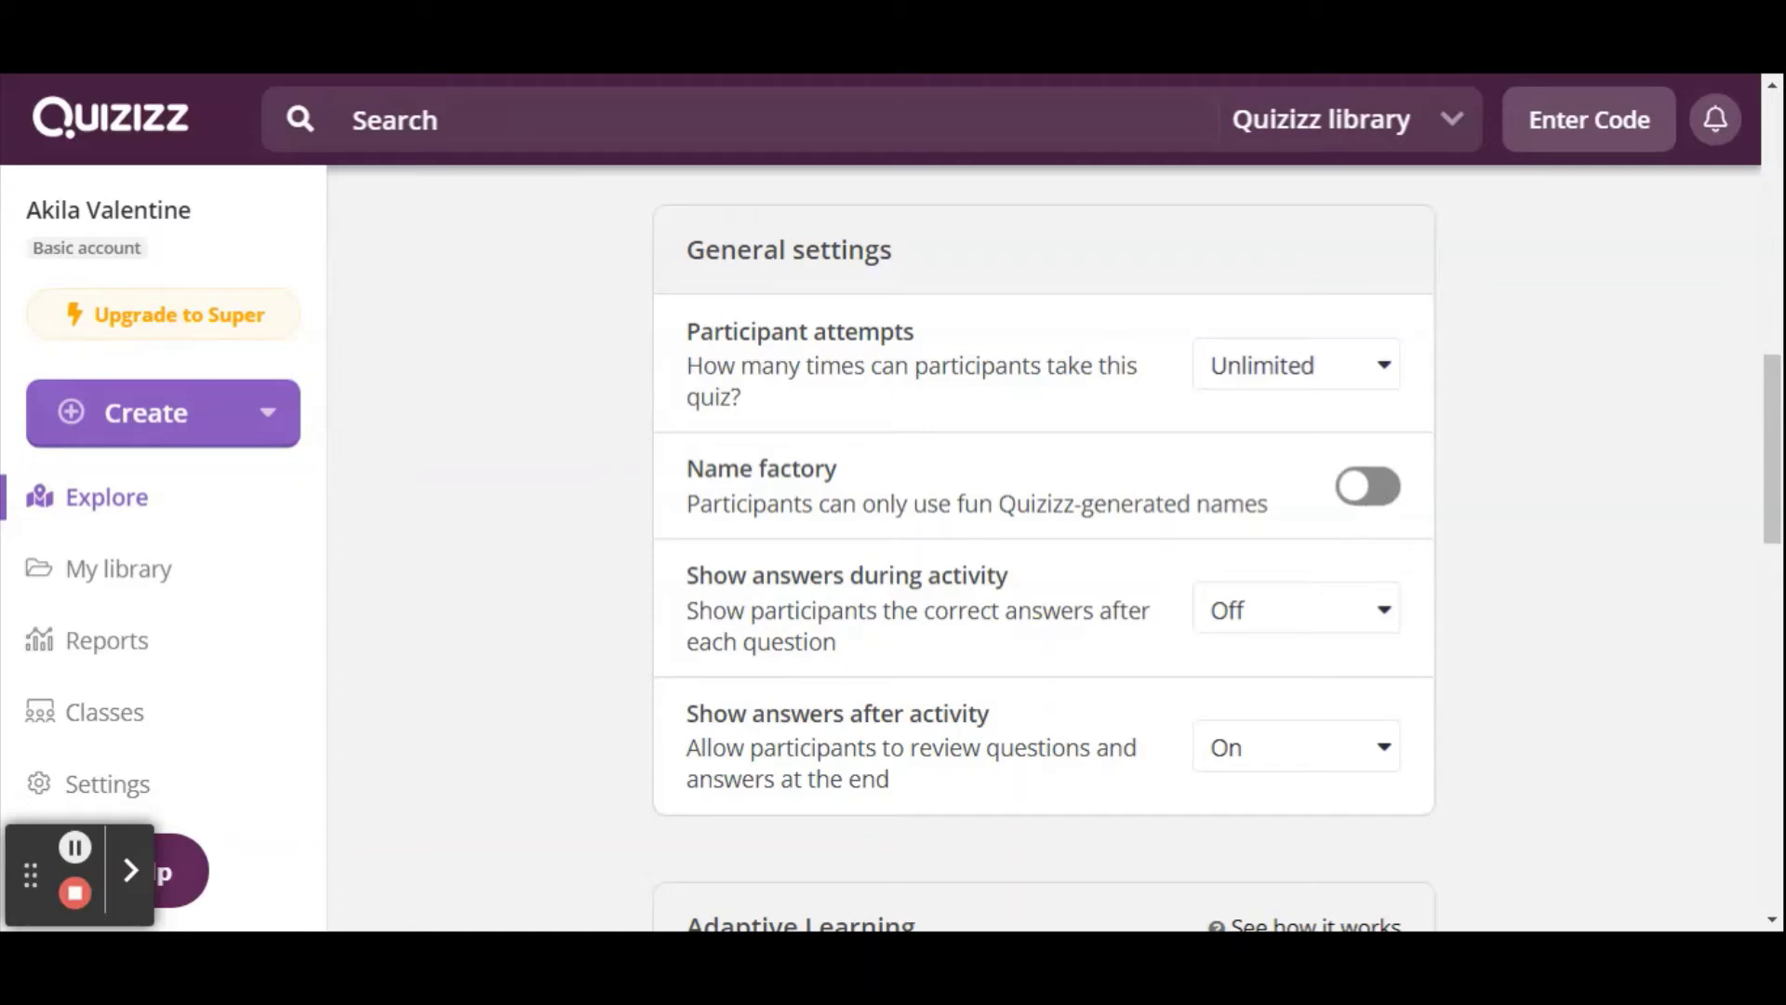
scroll(1375, 502, up, 1)
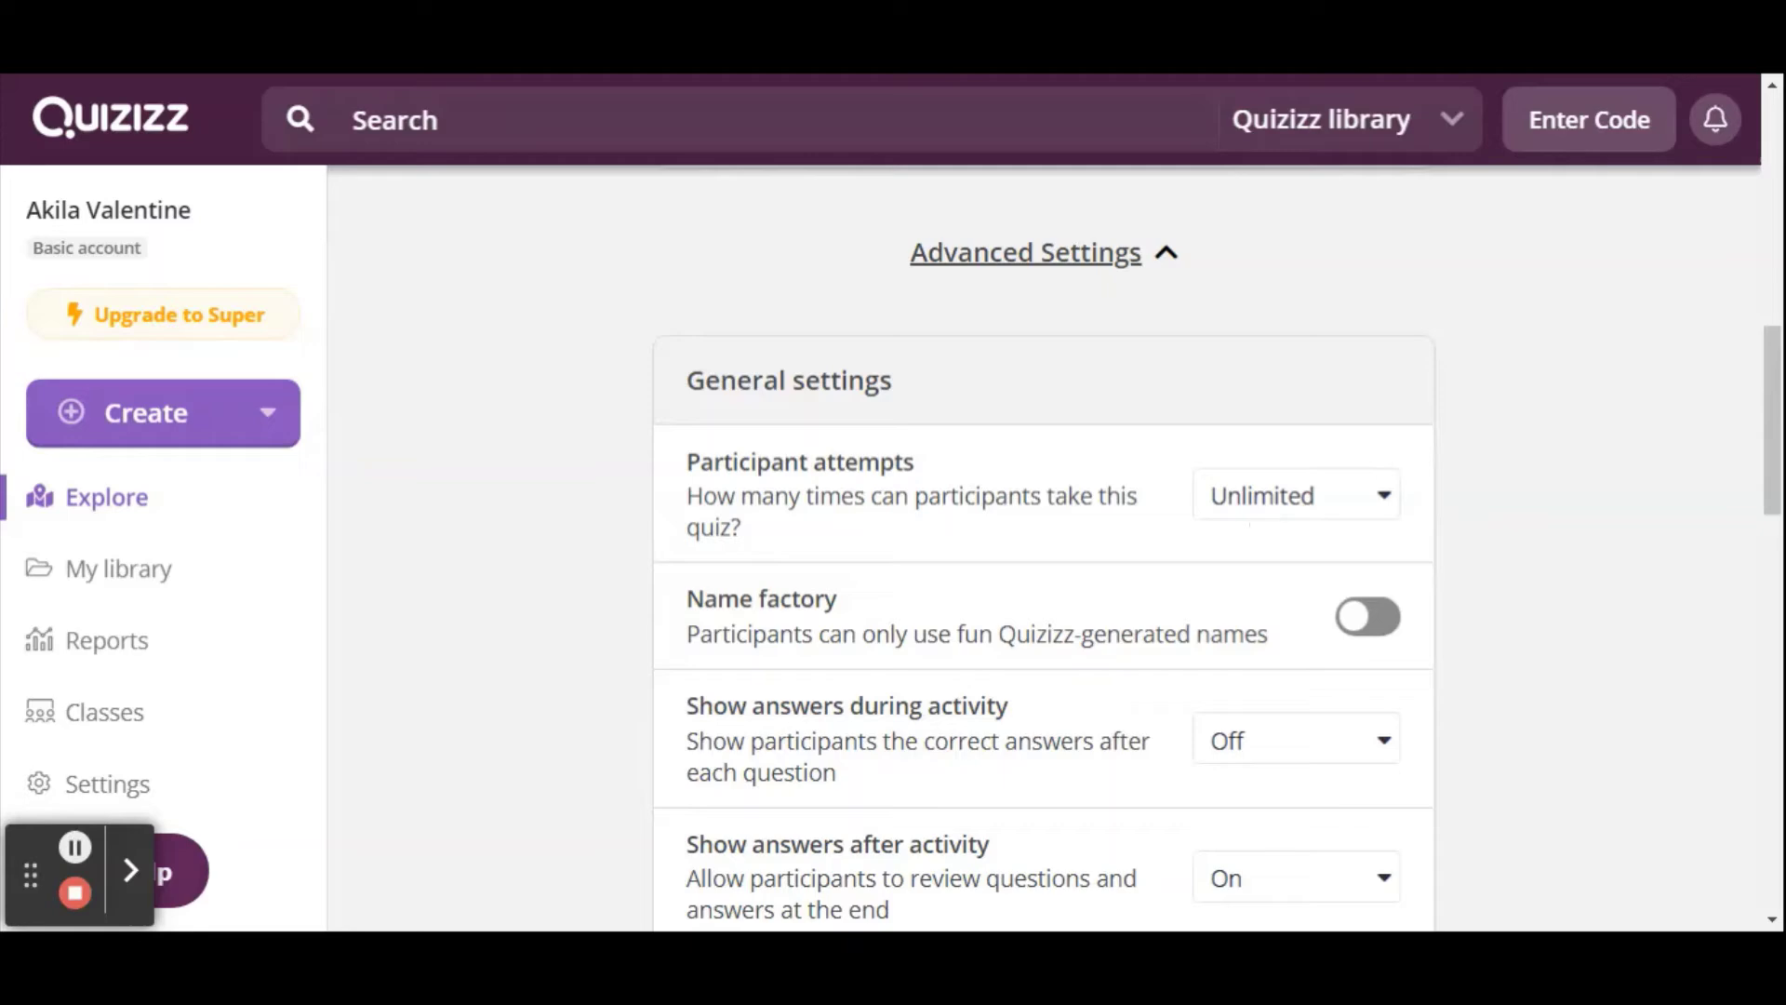
scroll(1260, 518, up, 7)
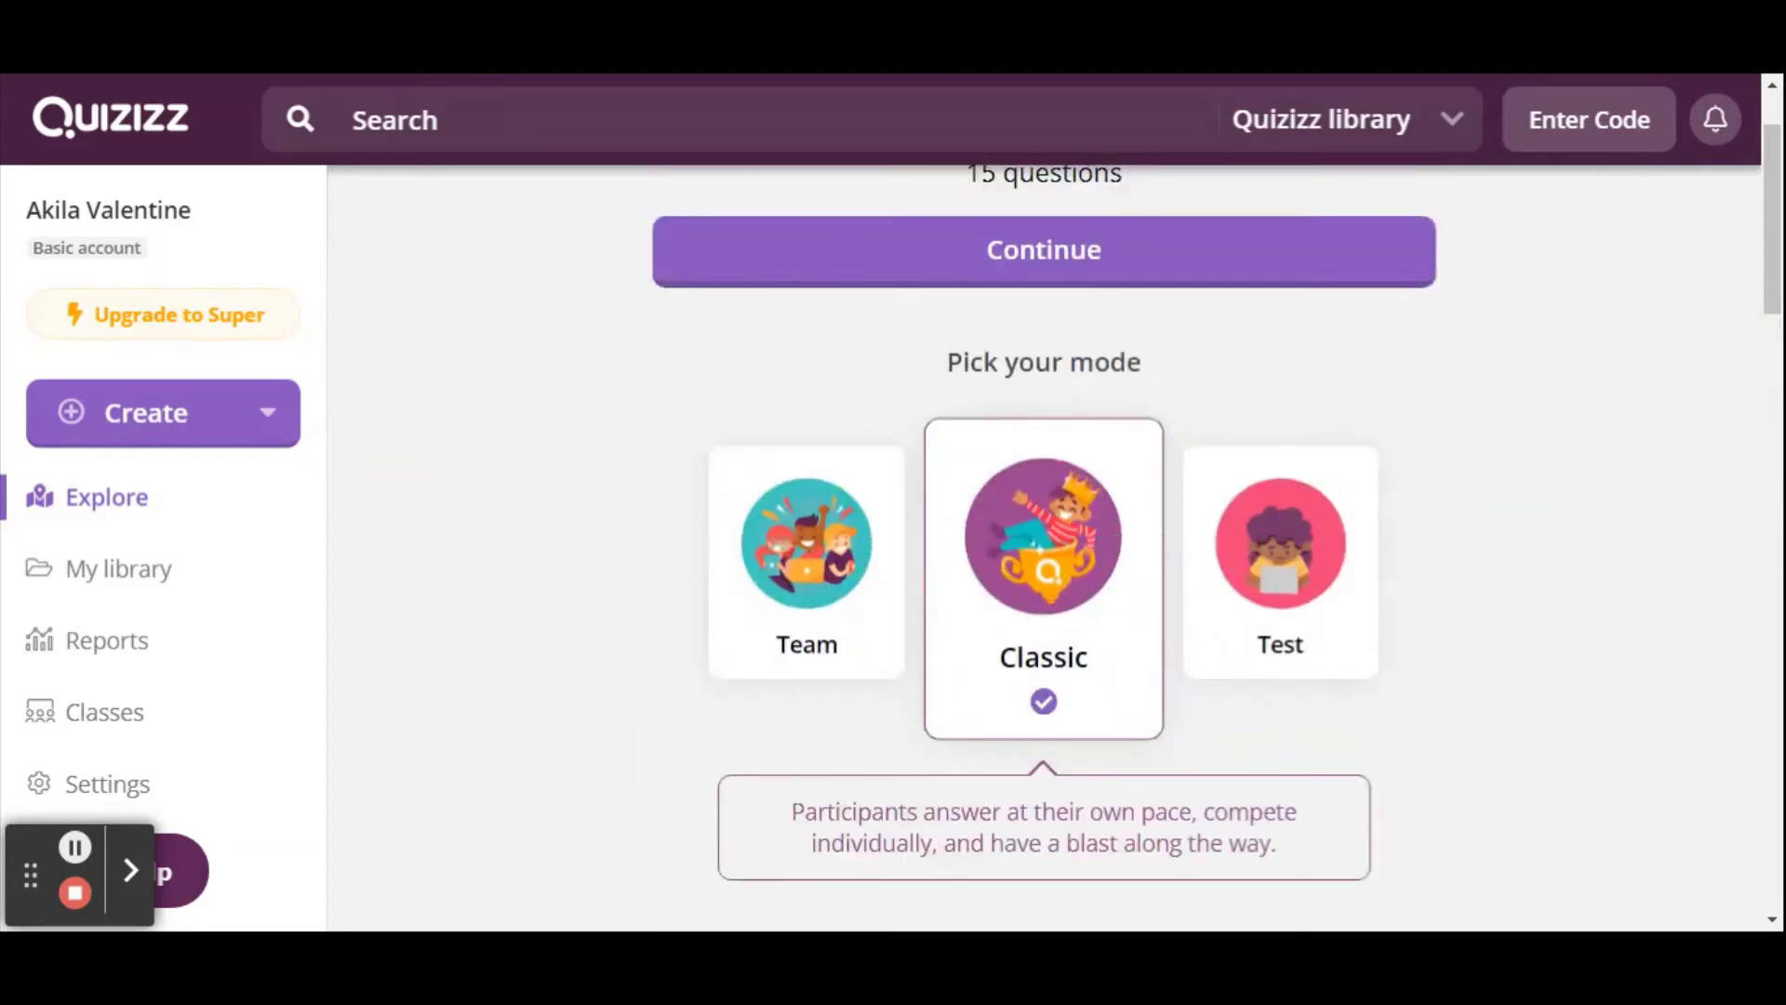
scroll(1061, 307, up, 1)
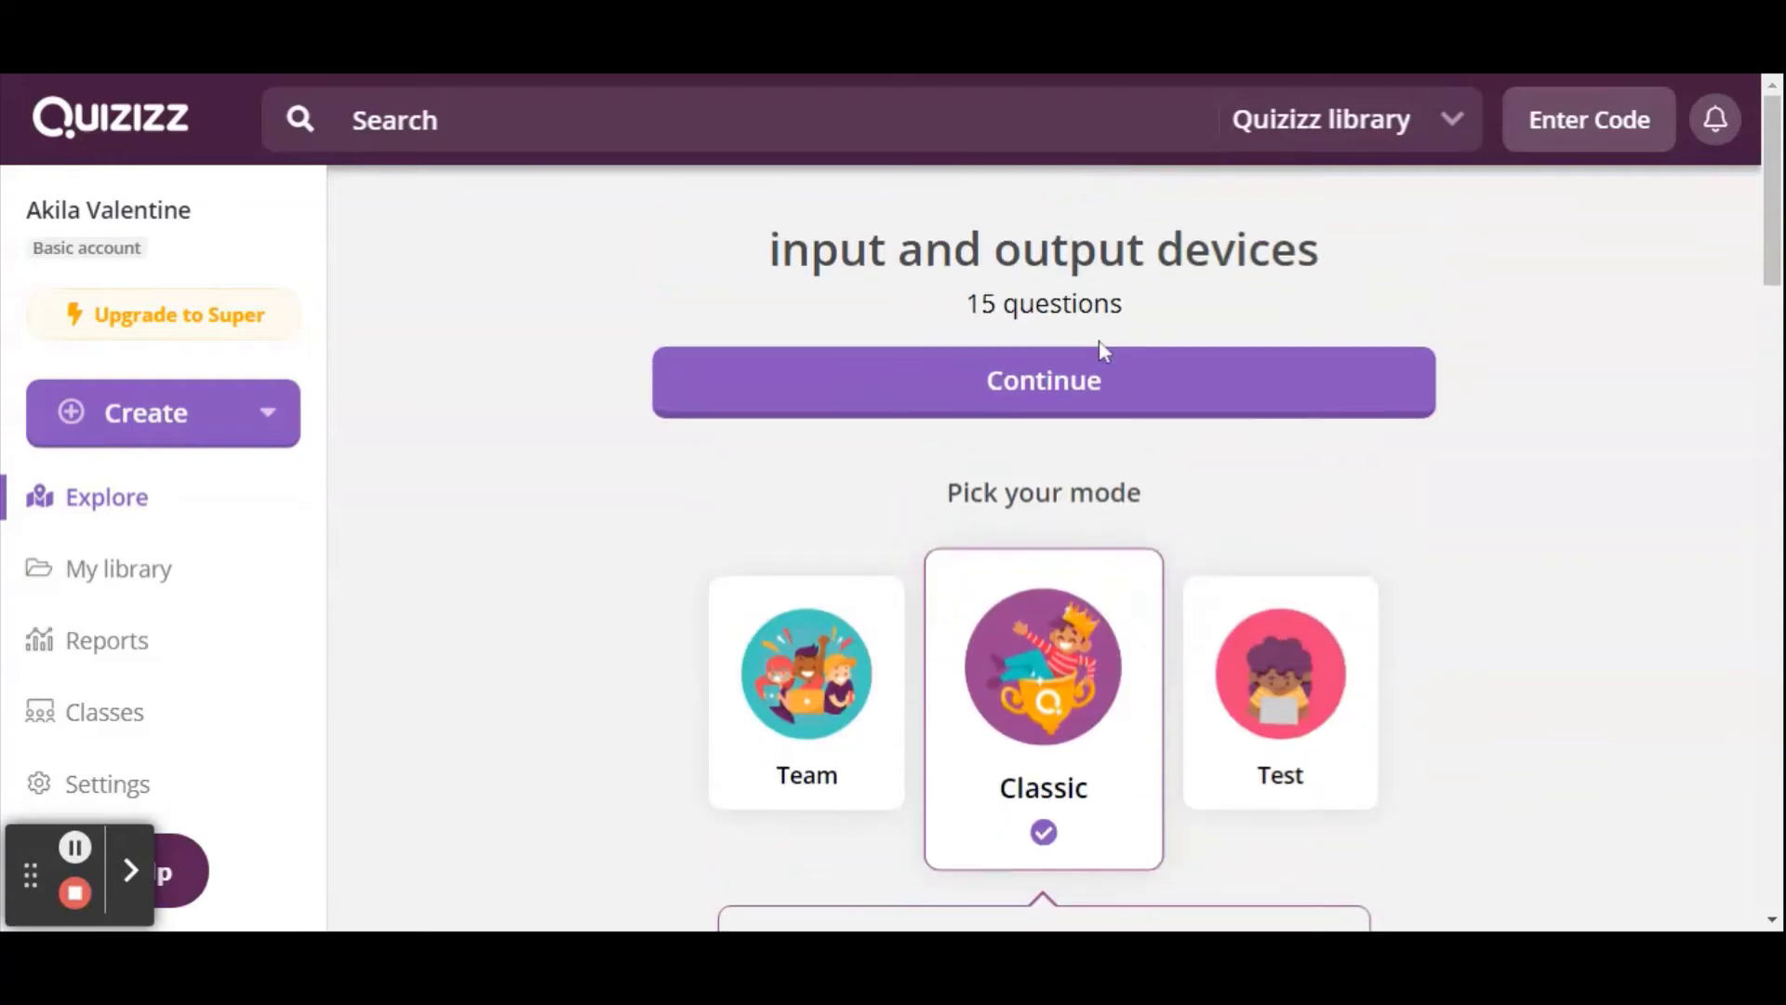
- Continue with Classic mode to open the quiz lobby and copy the join link for sharing
click(1119, 387)
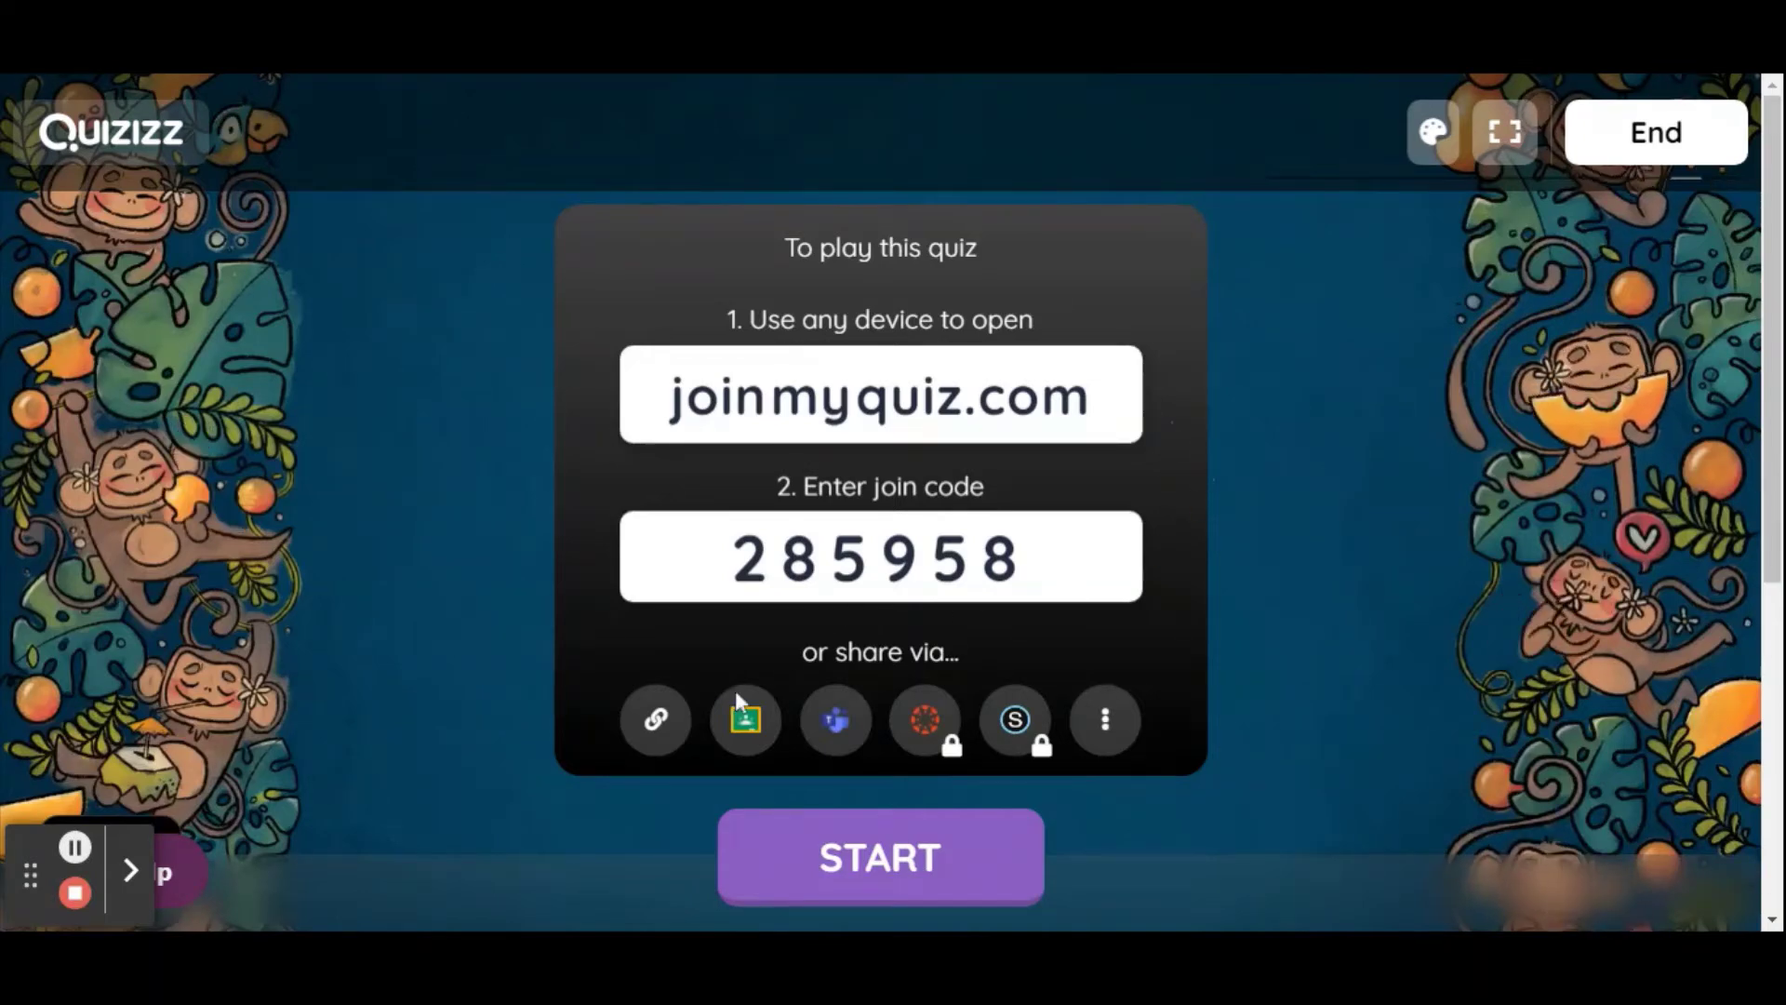
click(668, 744)
- Check the lobby for joined participants and start the live quiz
scroll(930, 655, down, 1)
scroll(1012, 654, down, 3)
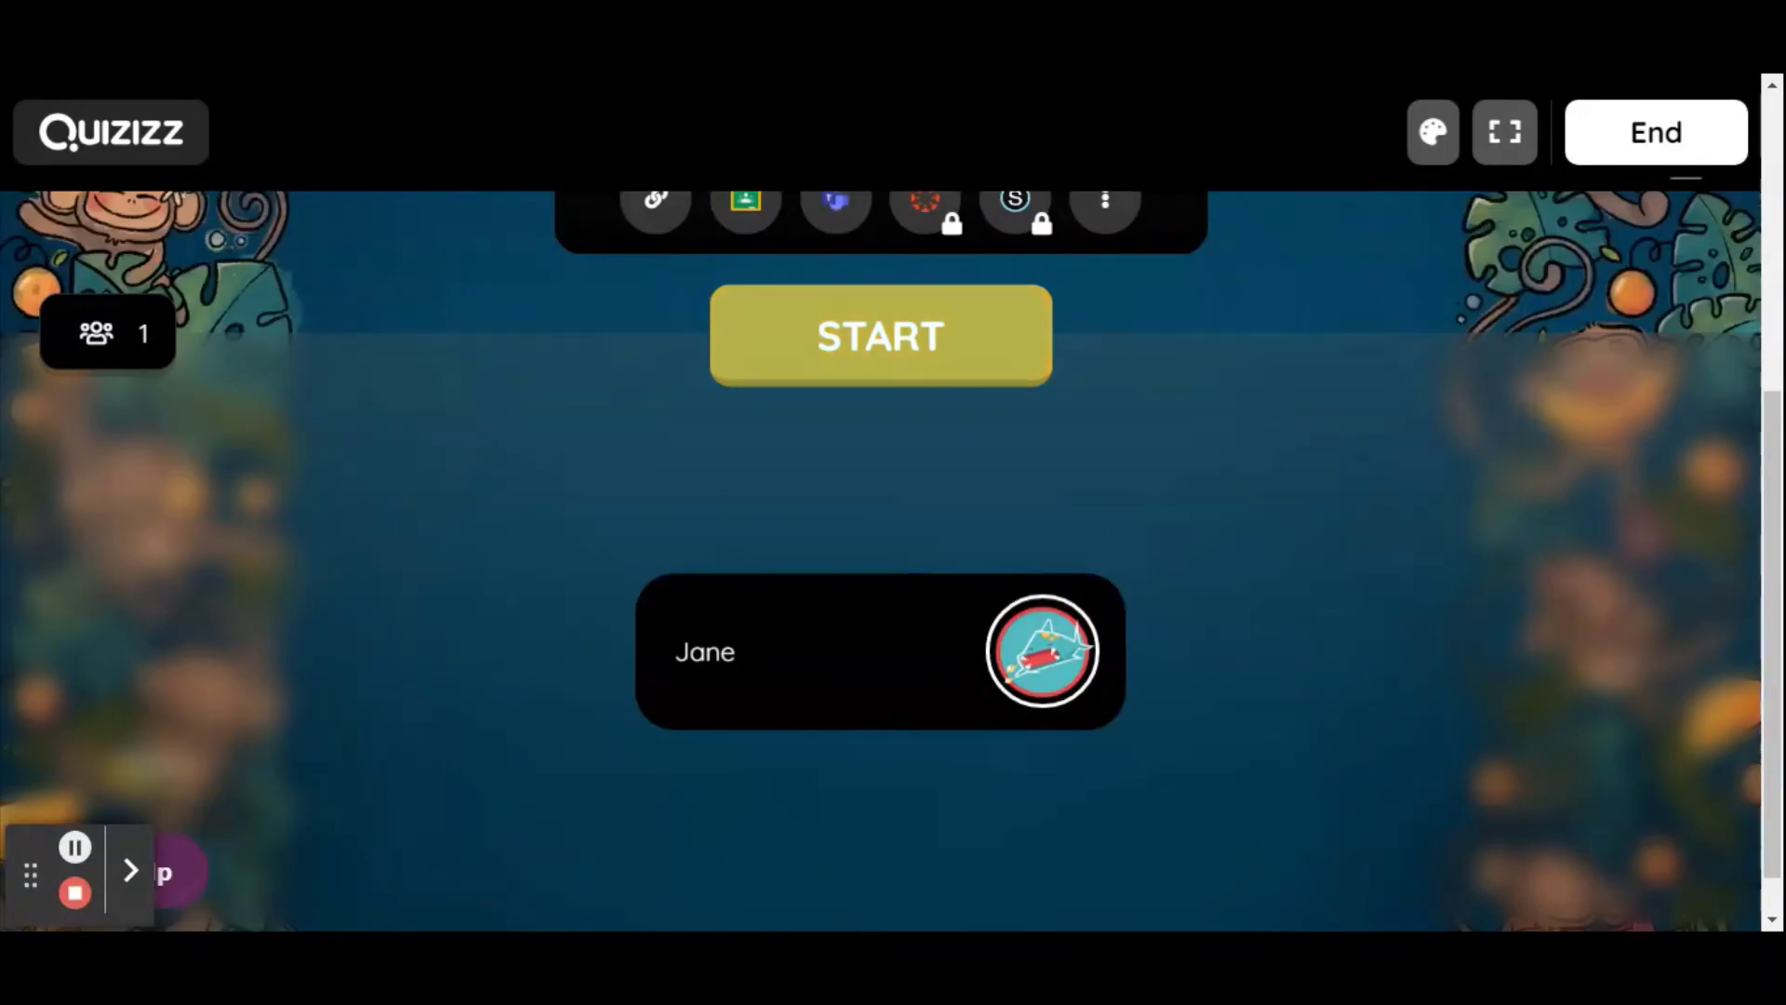
mouse_move(880, 655)
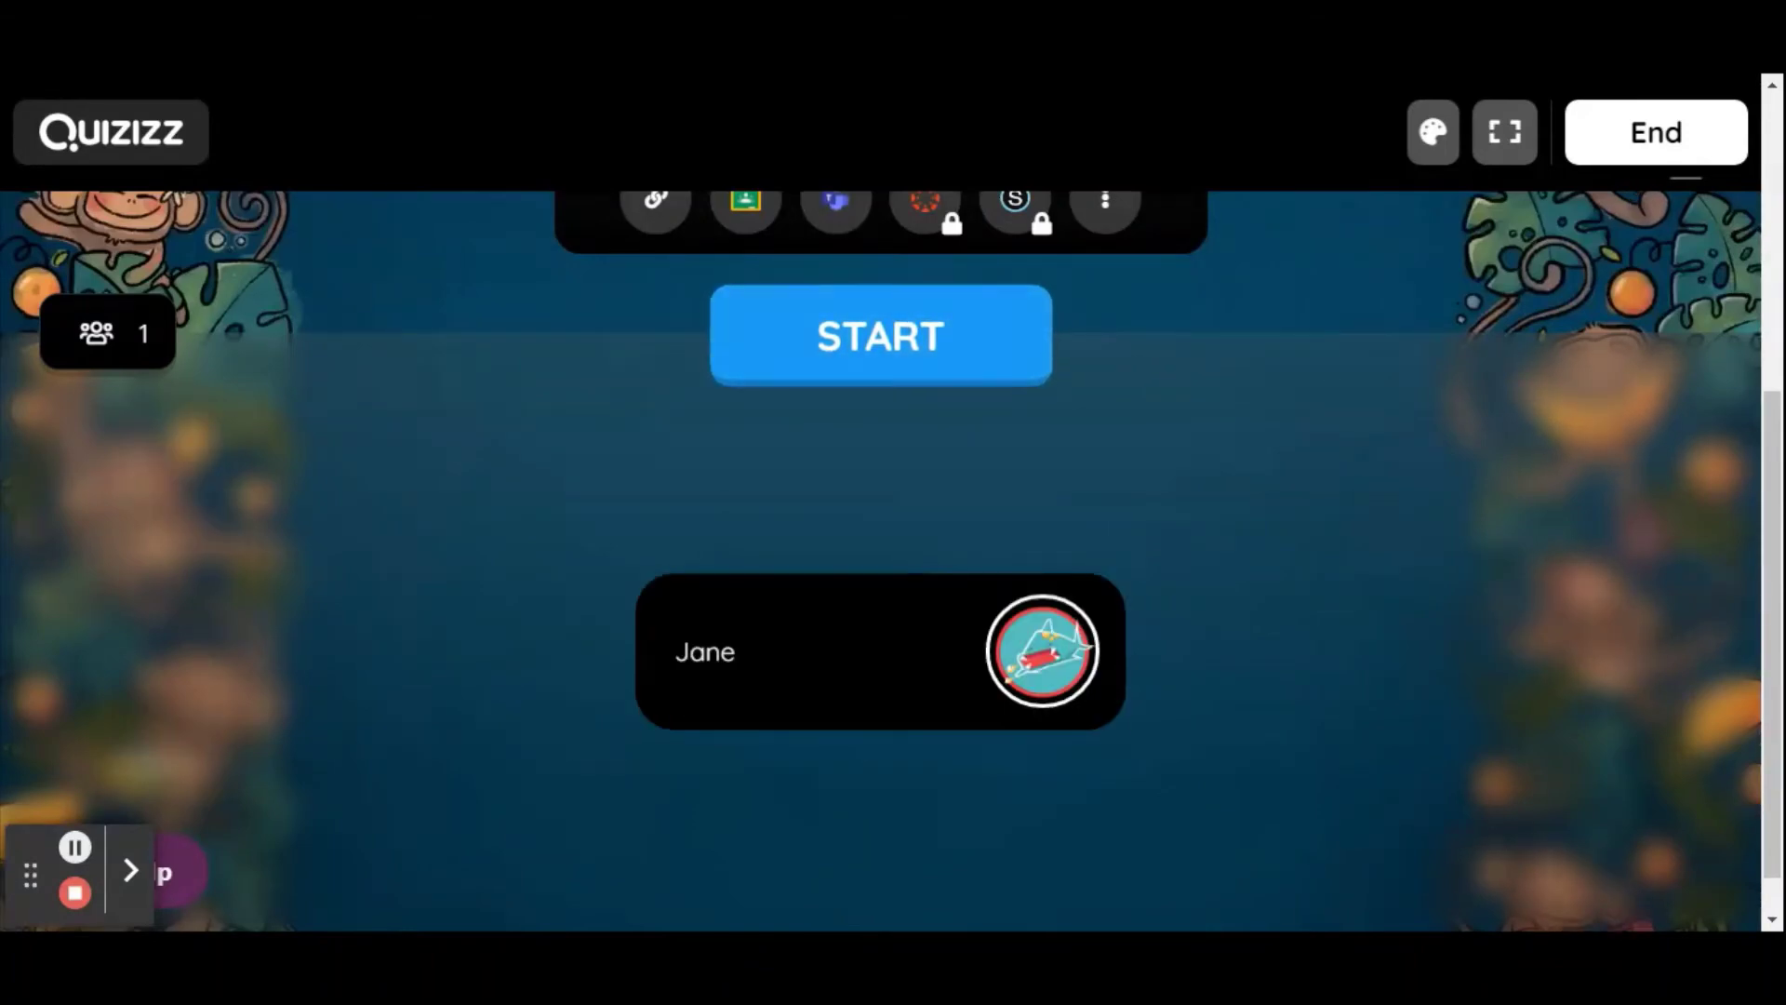
click(1020, 376)
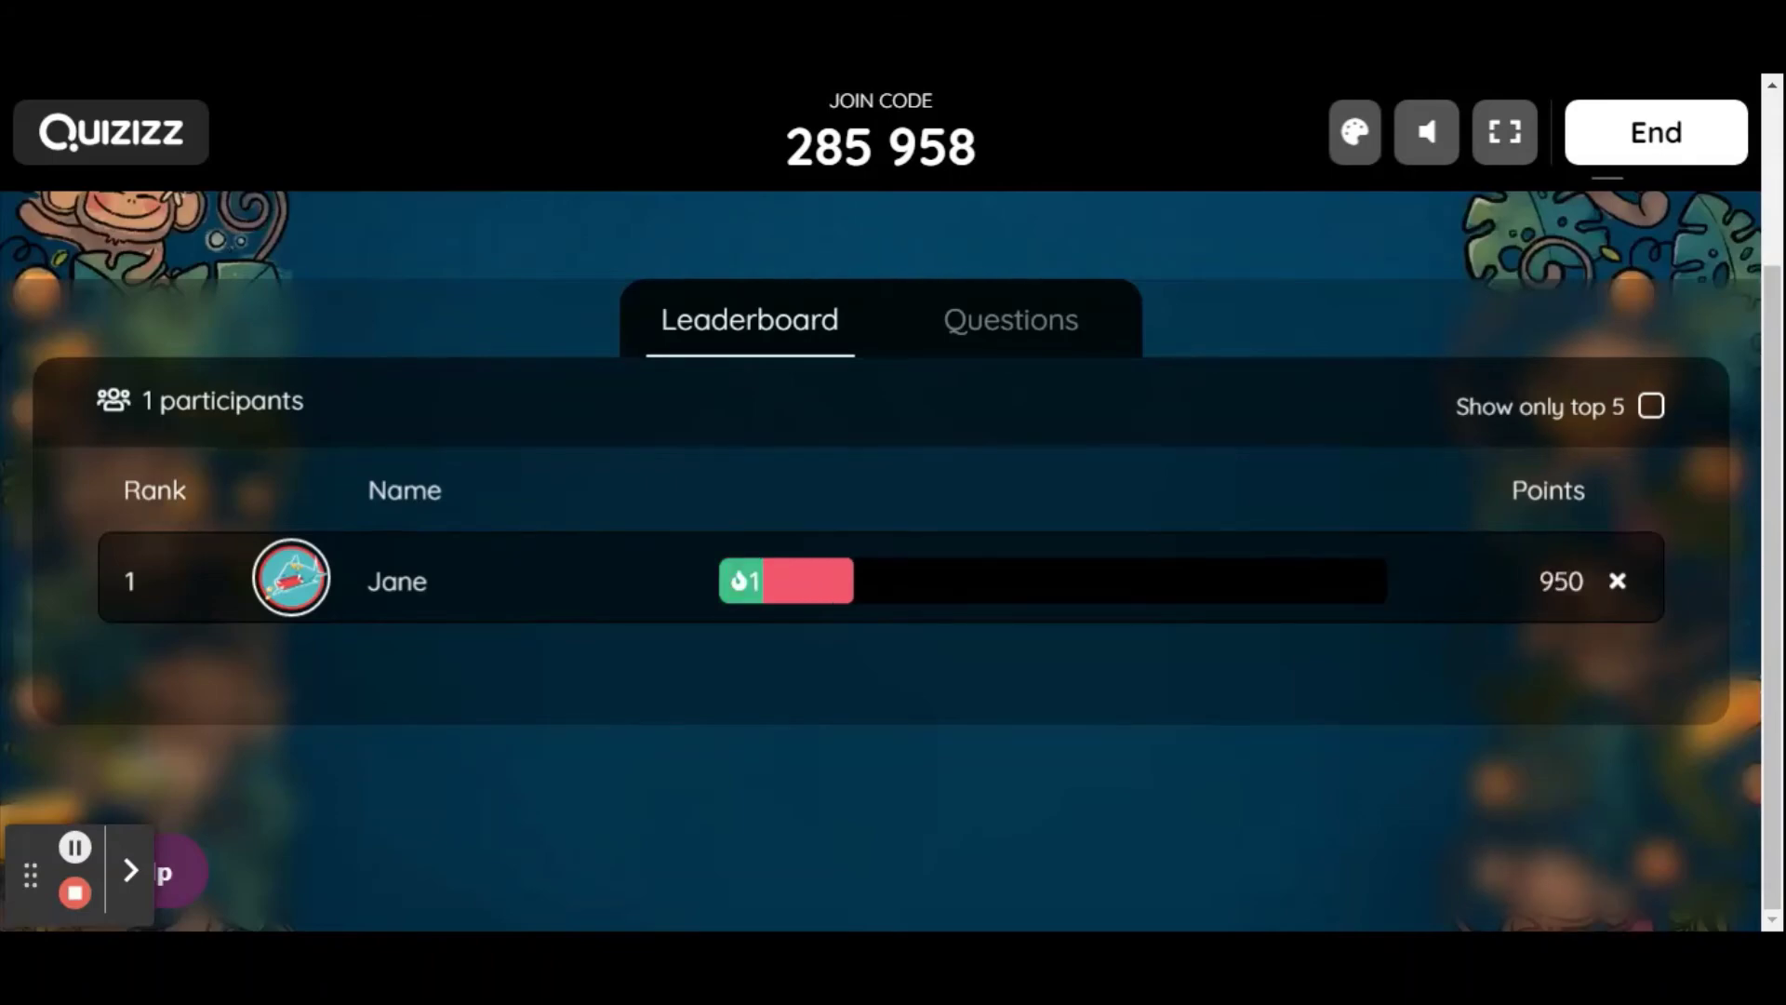
- Examine the running quiz's overall accuracy, its per-question results and the leaderboard
scroll(797, 471, up, 2)
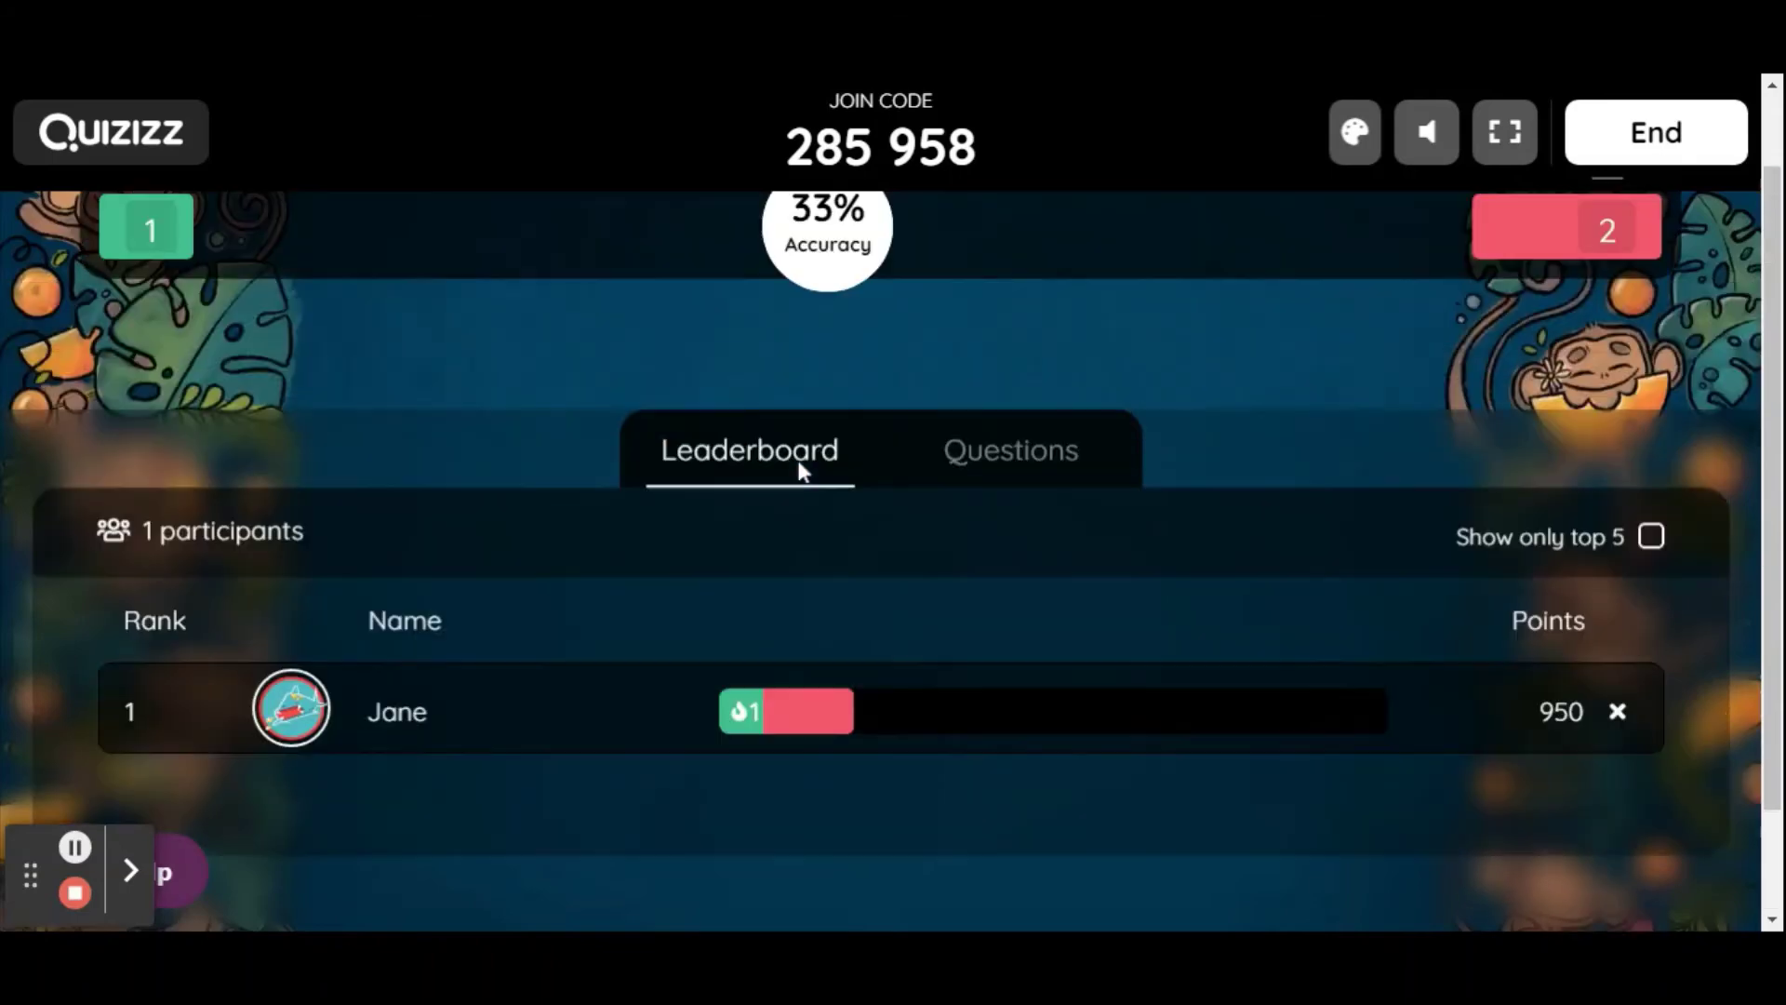
click(1001, 448)
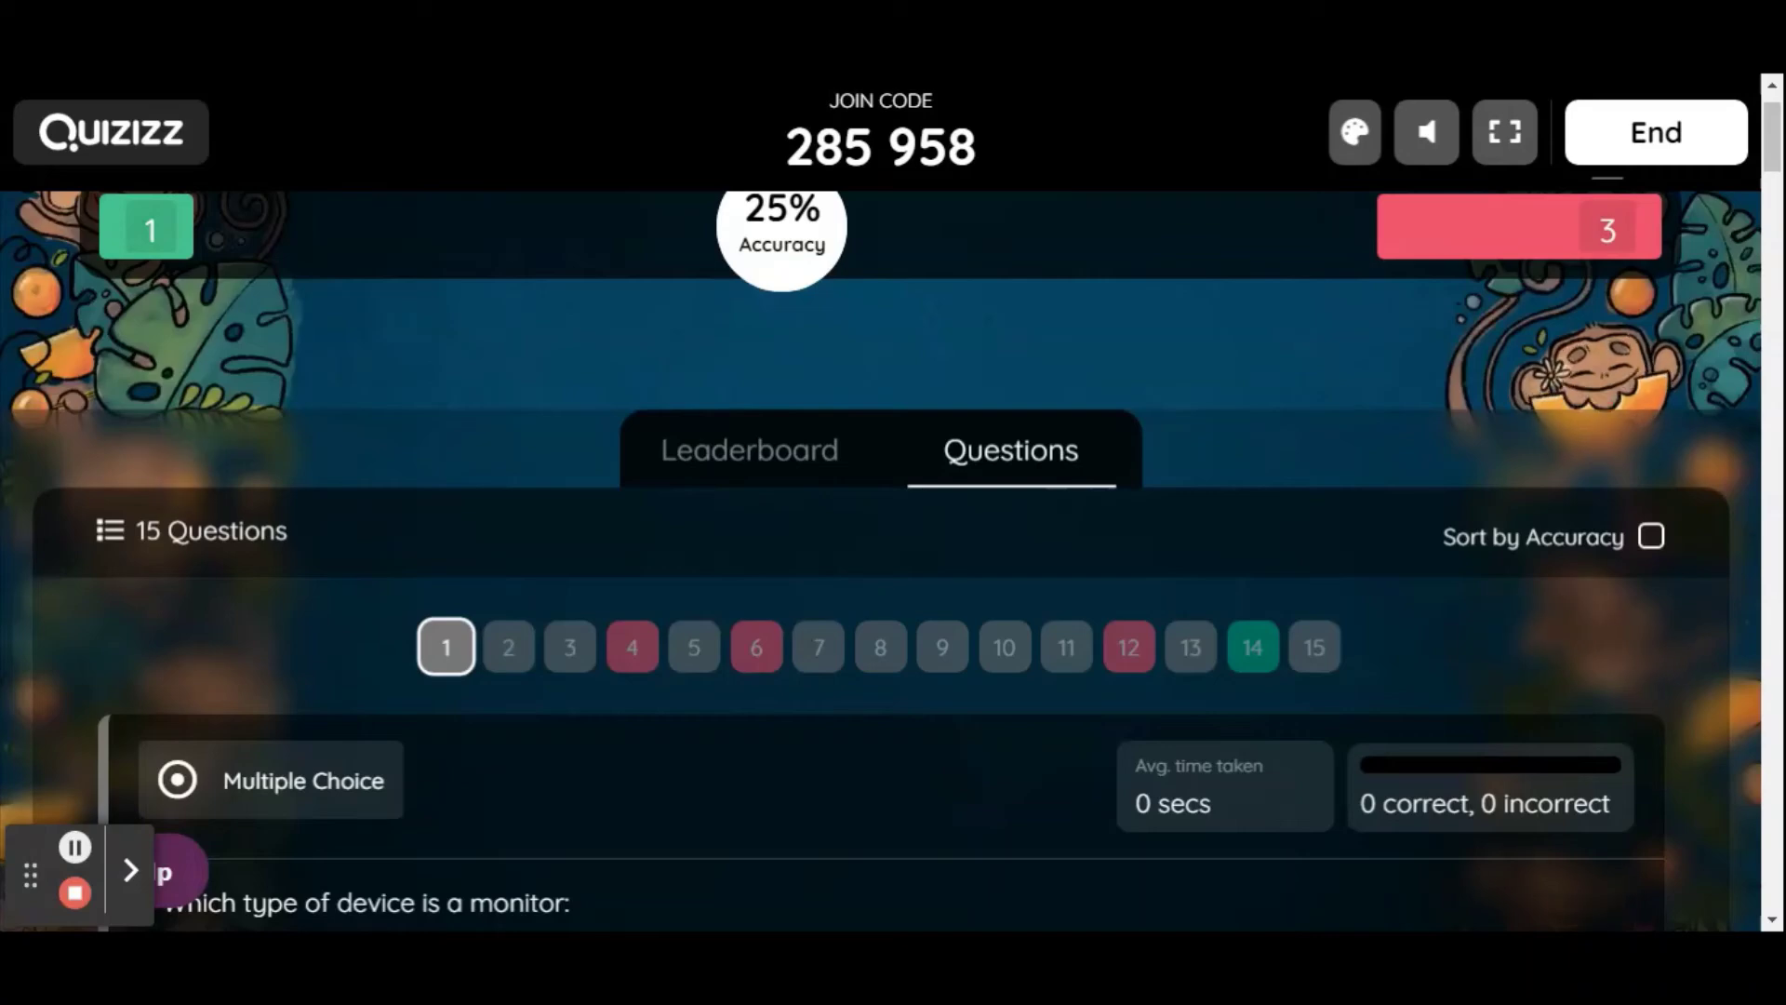
scroll(935, 518, up, 1)
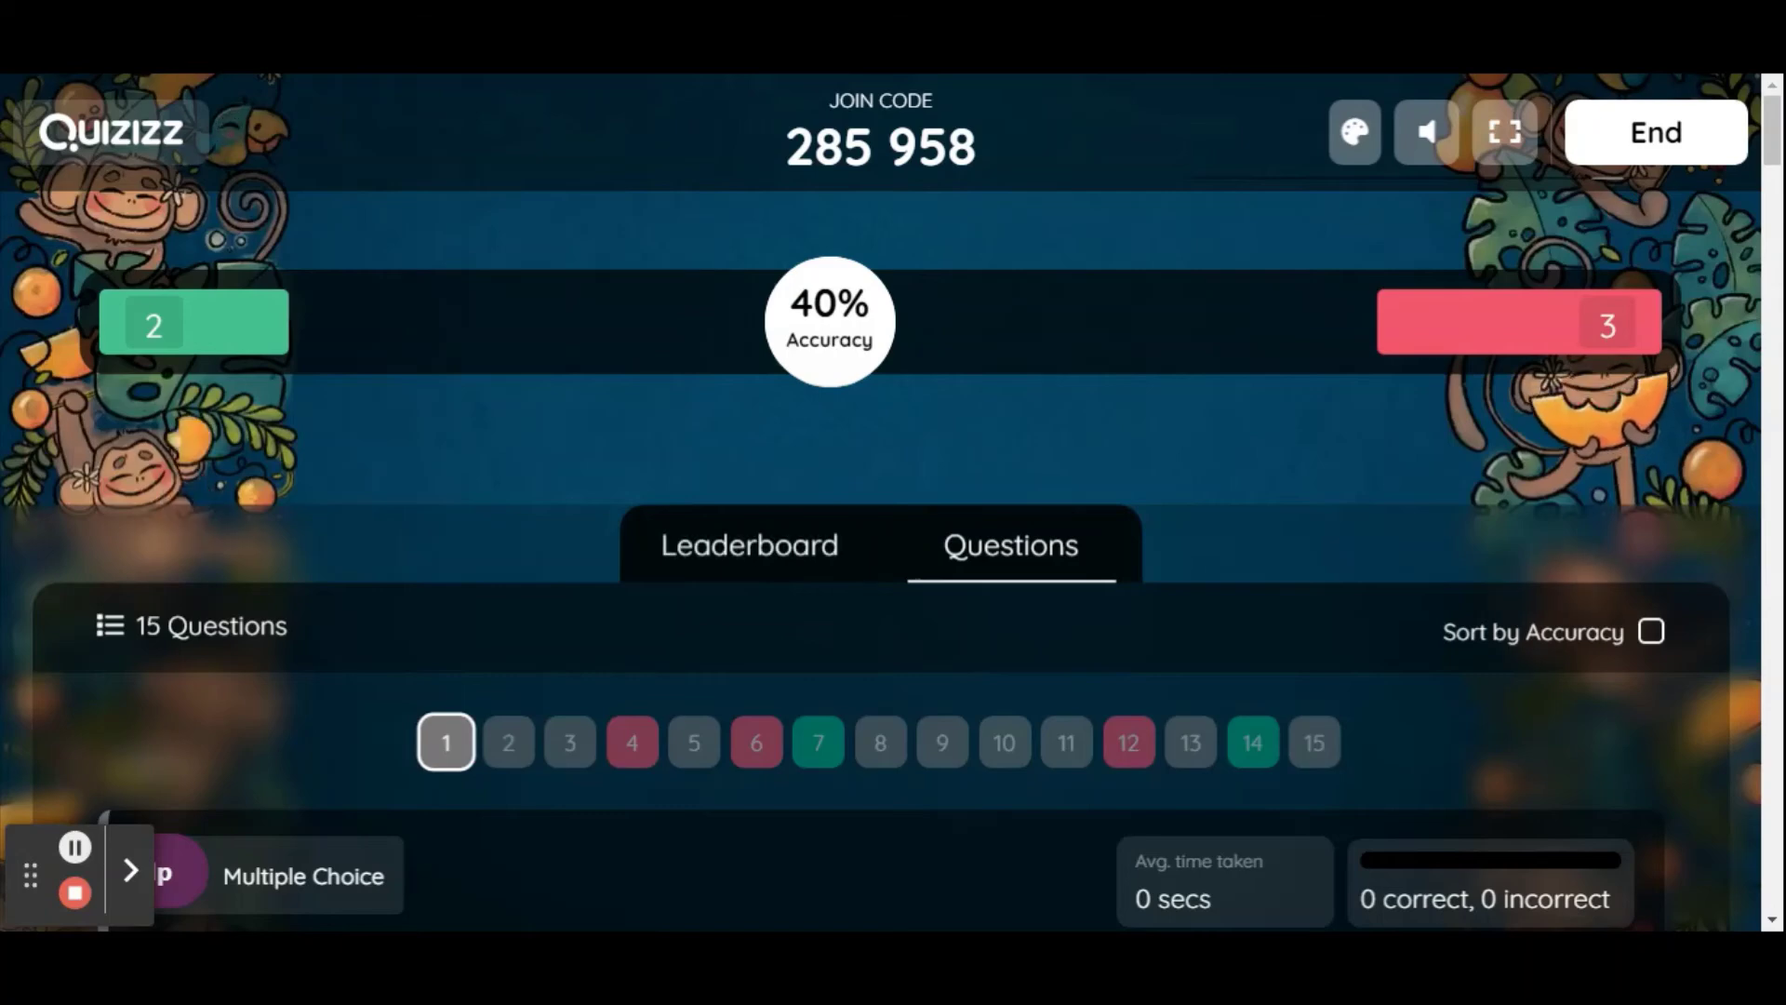
click(818, 543)
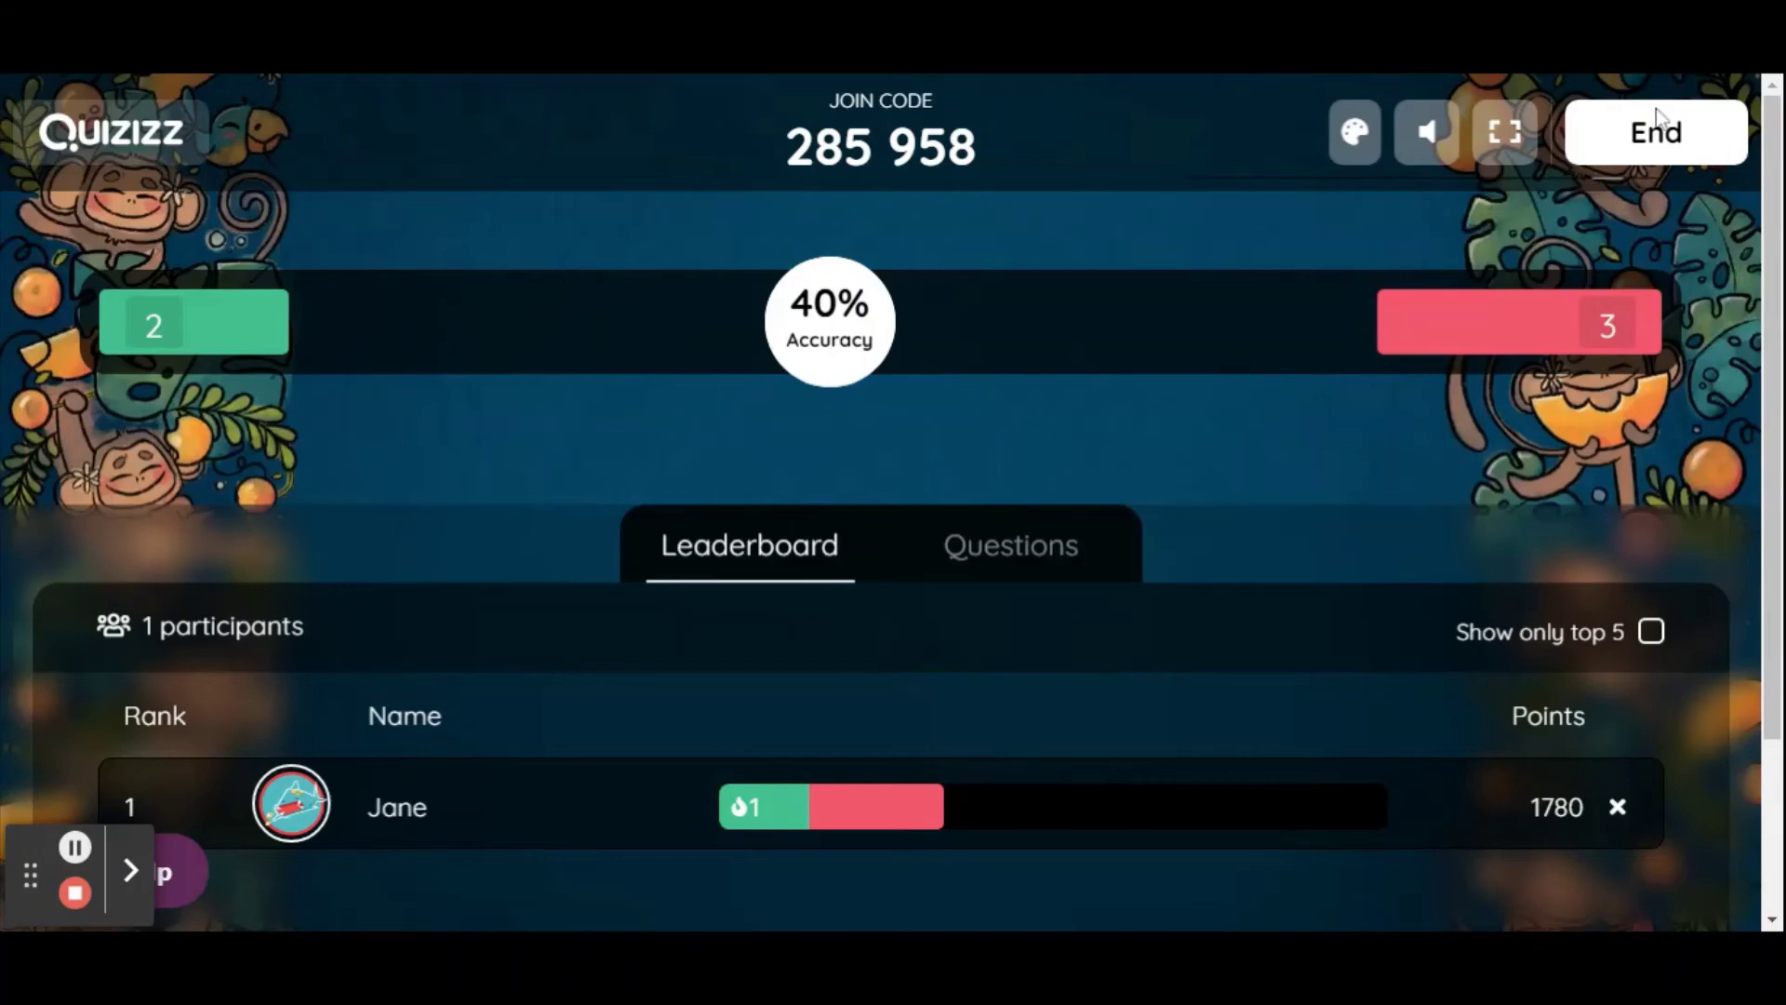
- End the live quiz session and confirm ending it
click(1679, 149)
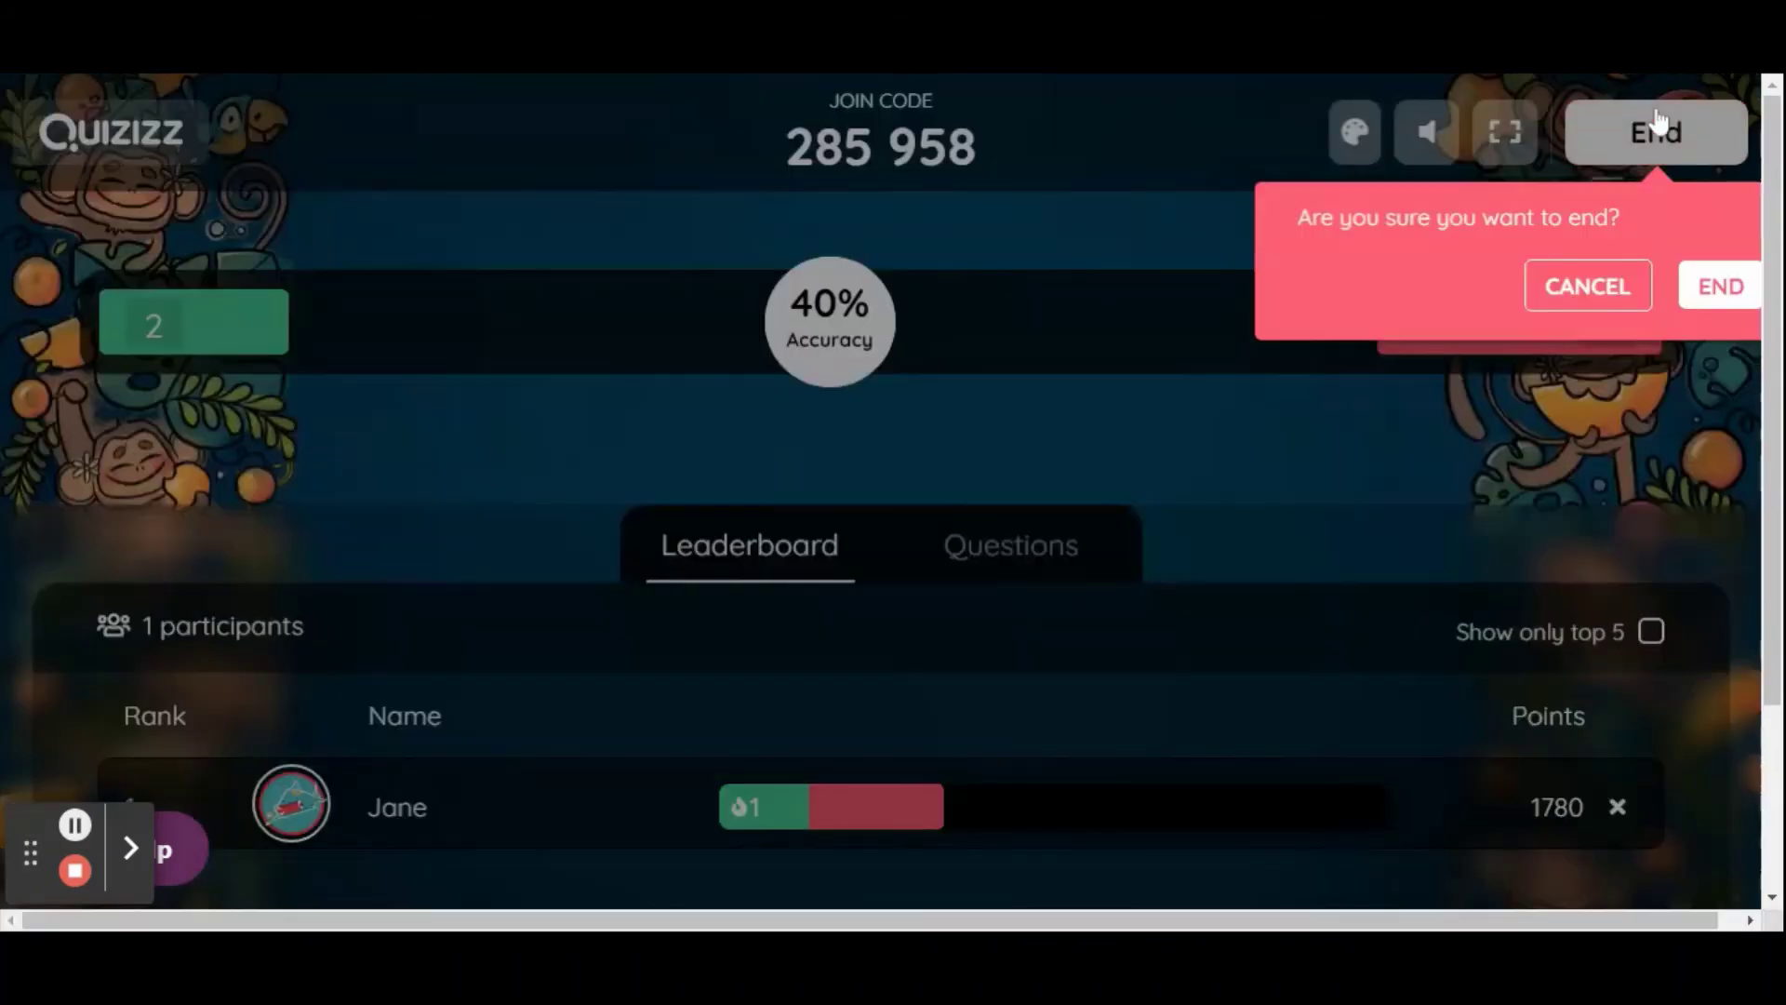
click(1732, 282)
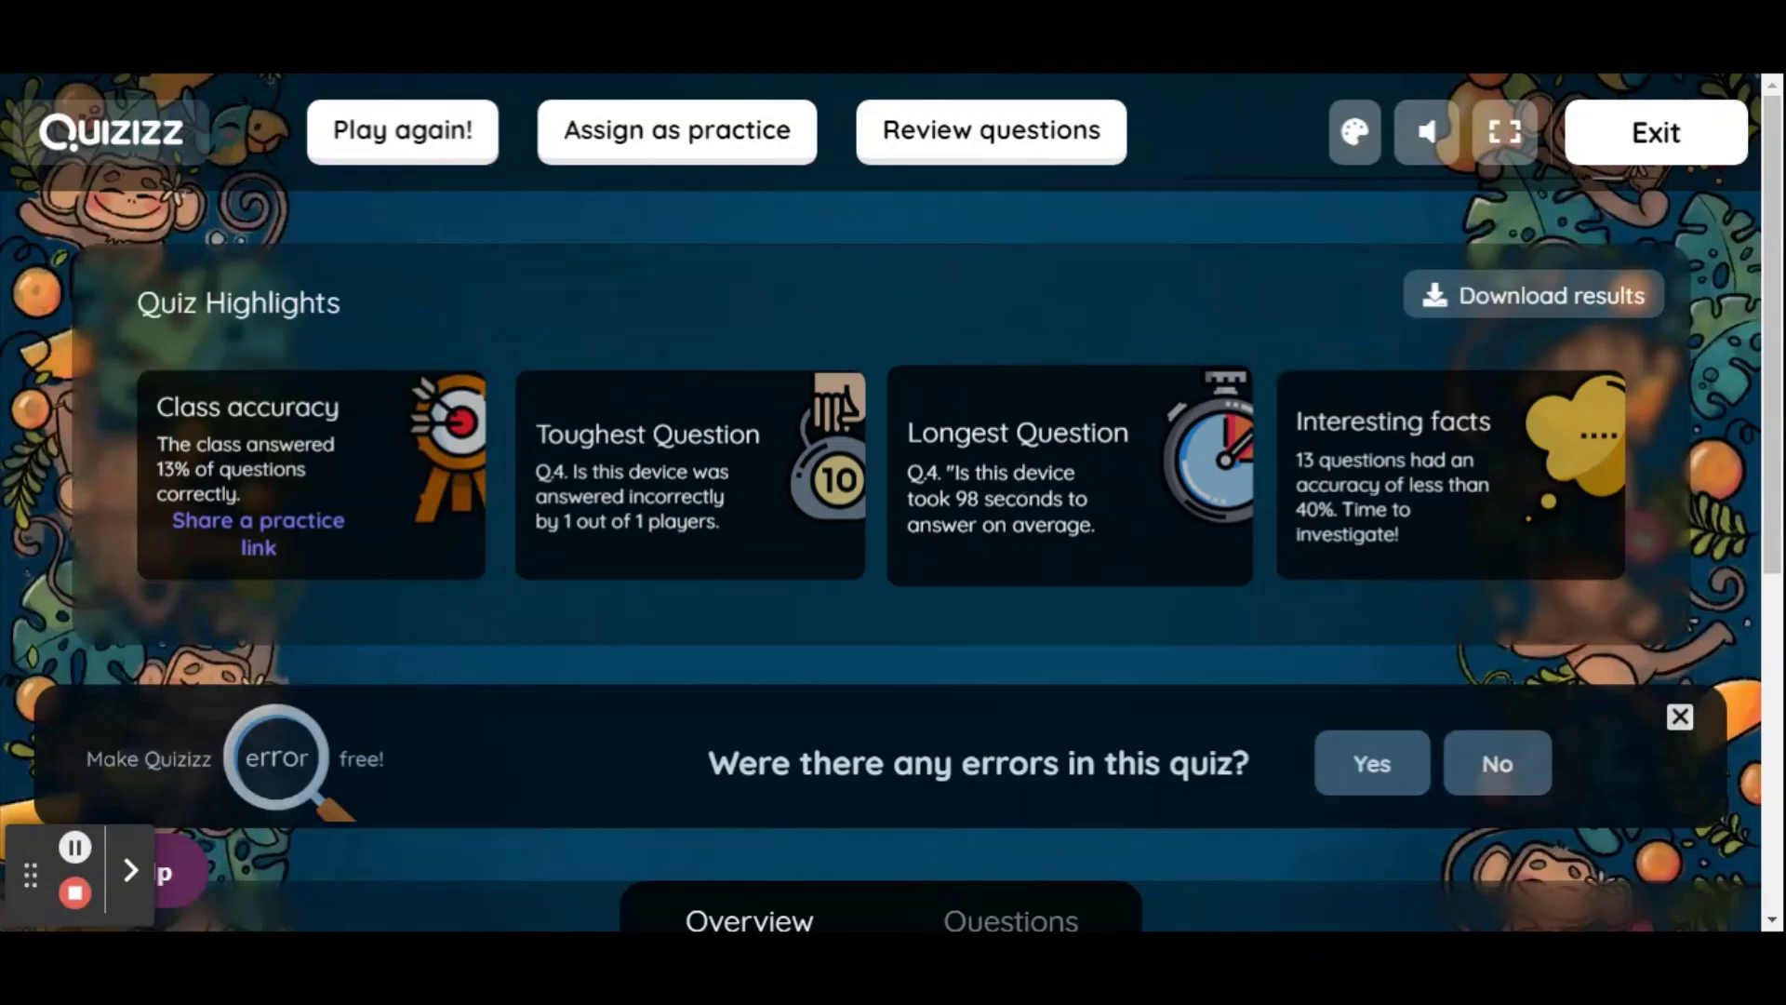
- Examine the quiz highlights and the participant's score and answers for each question in the overview
scroll(1027, 478, down, 1)
scroll(1027, 478, down, 3)
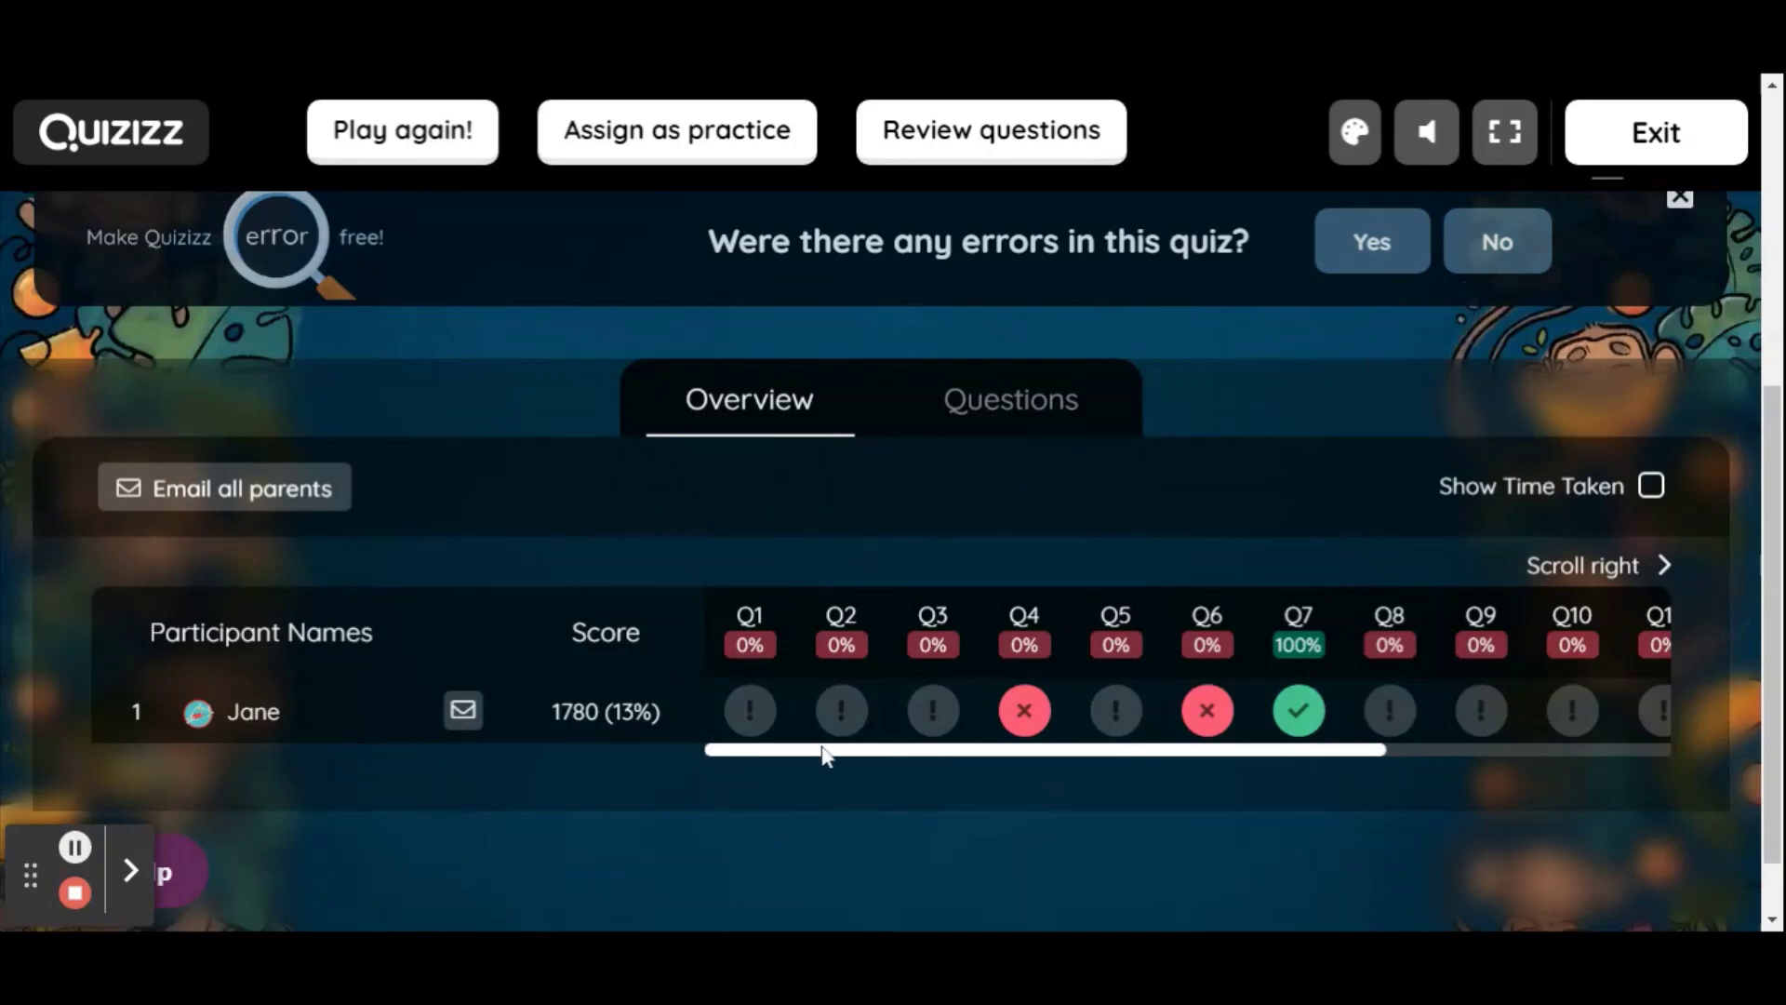
drag(833, 758, 745, 796)
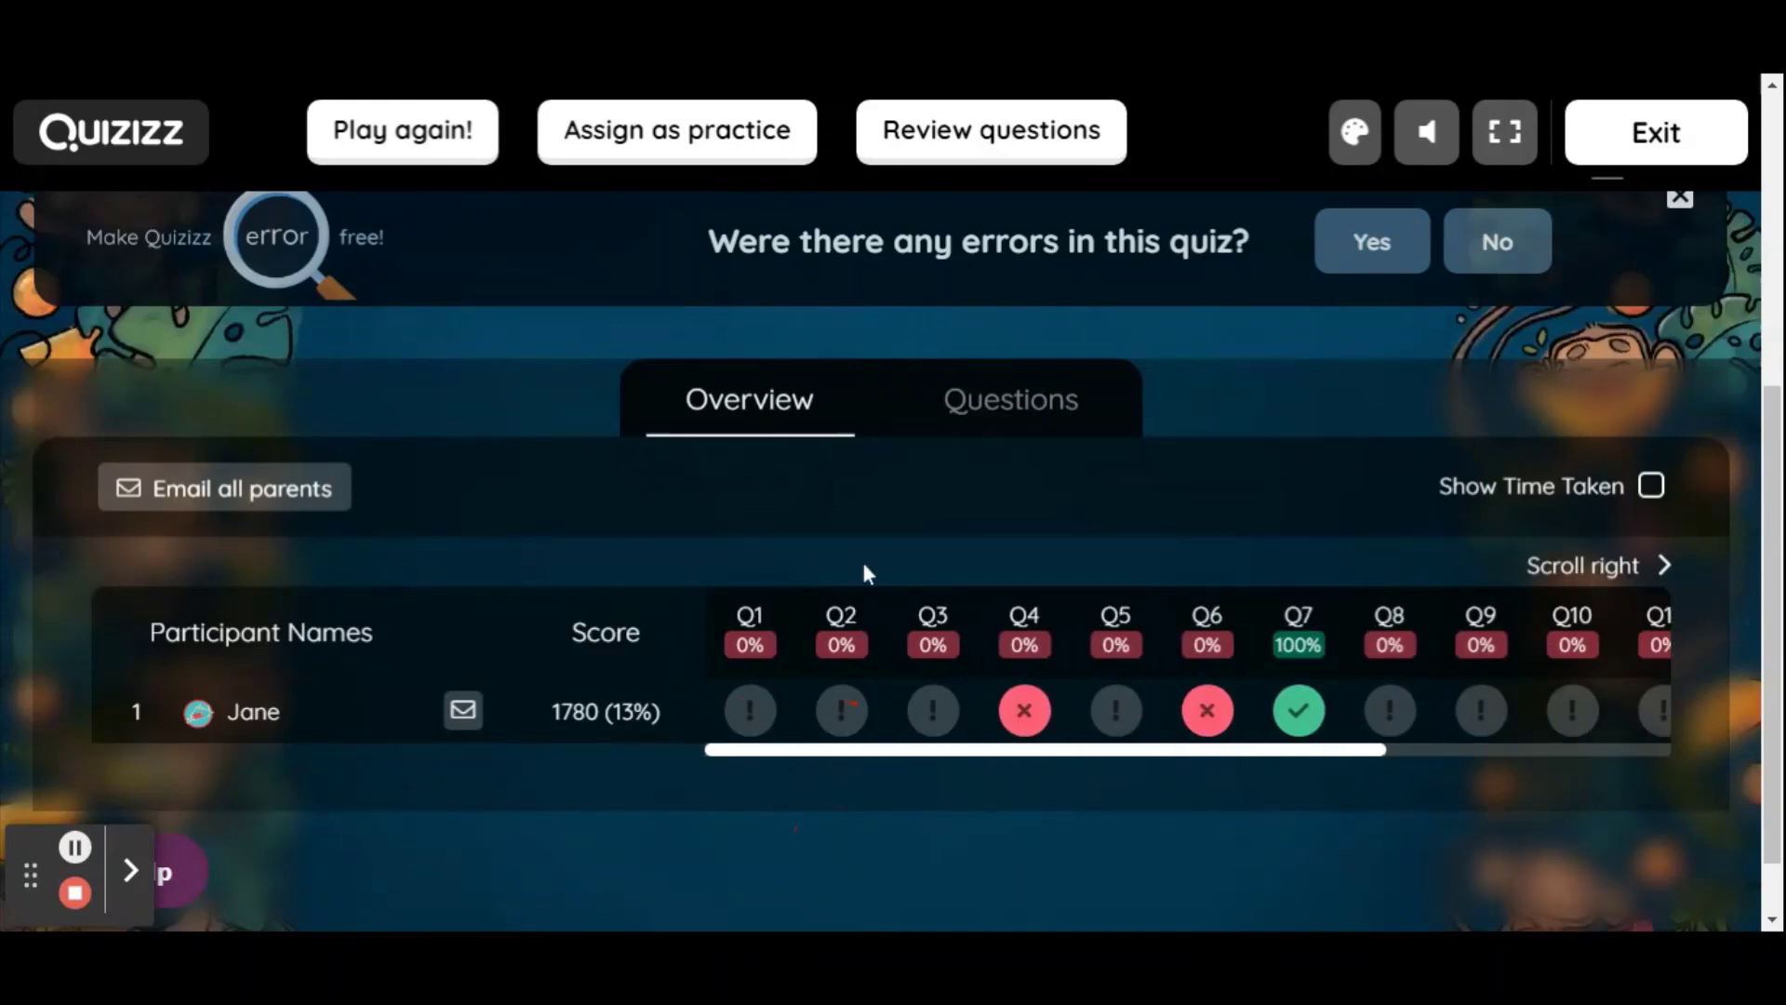
- Look through the finished quiz's results question by question and exit to the home page
click(1009, 426)
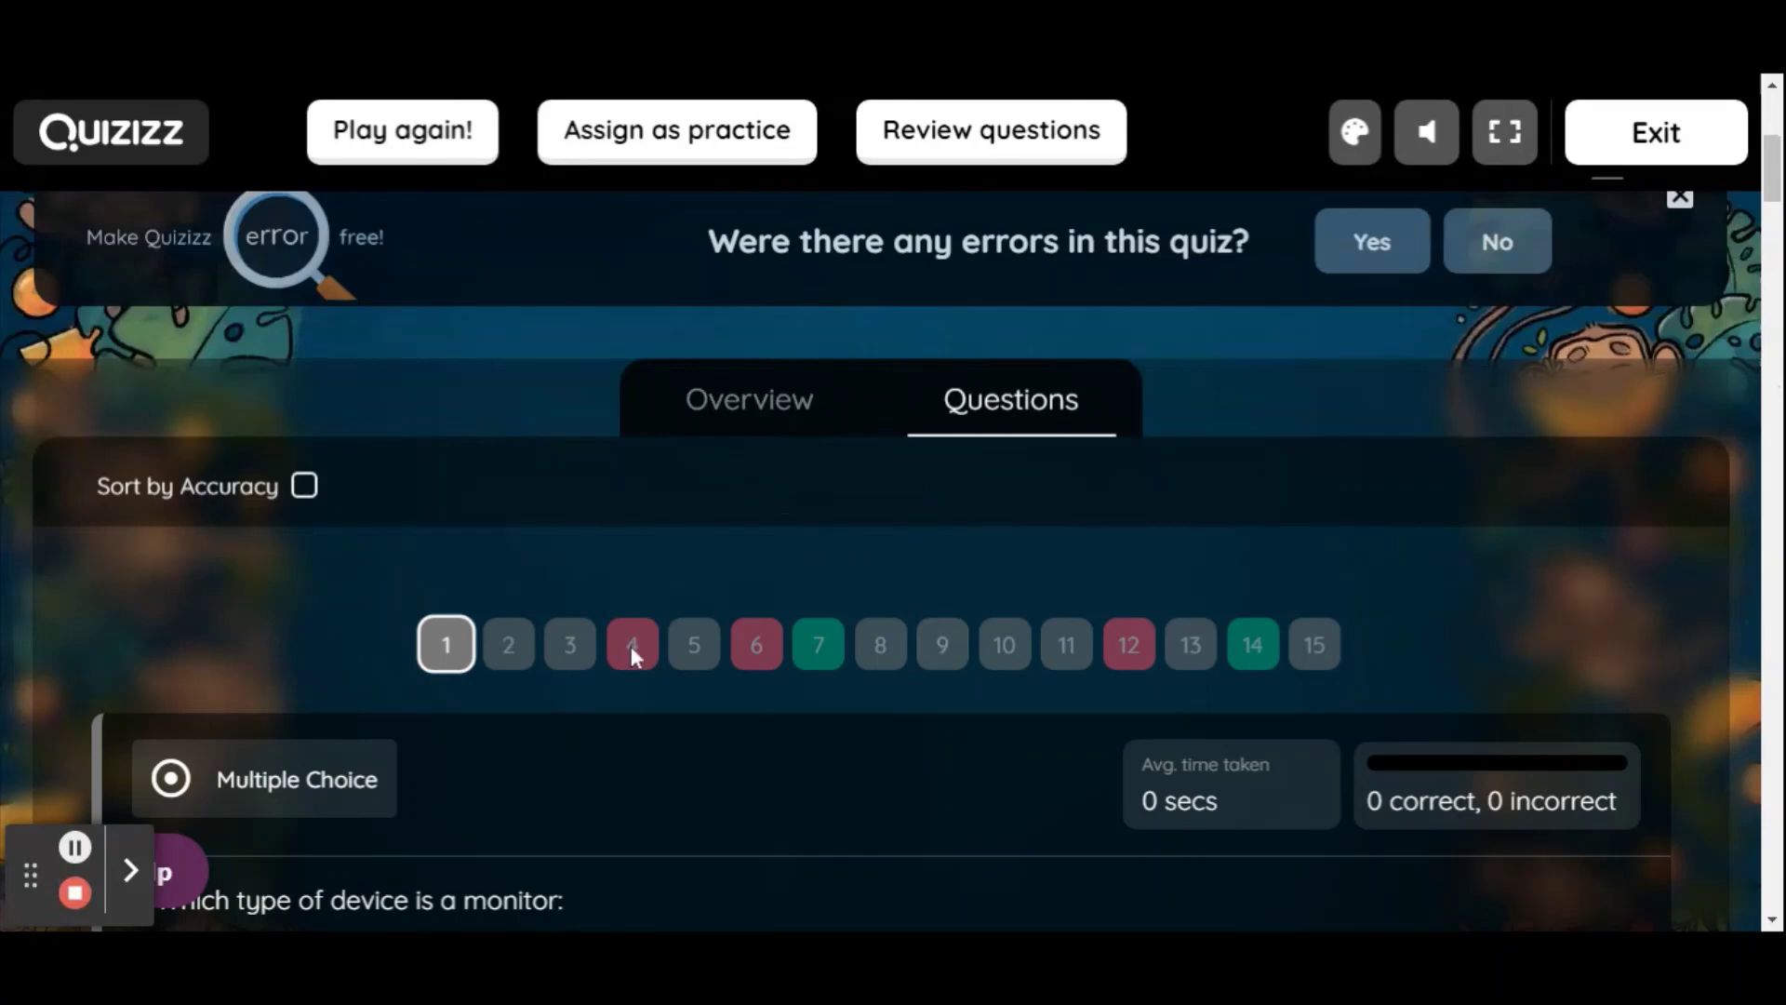
scroll(762, 632, down, 8)
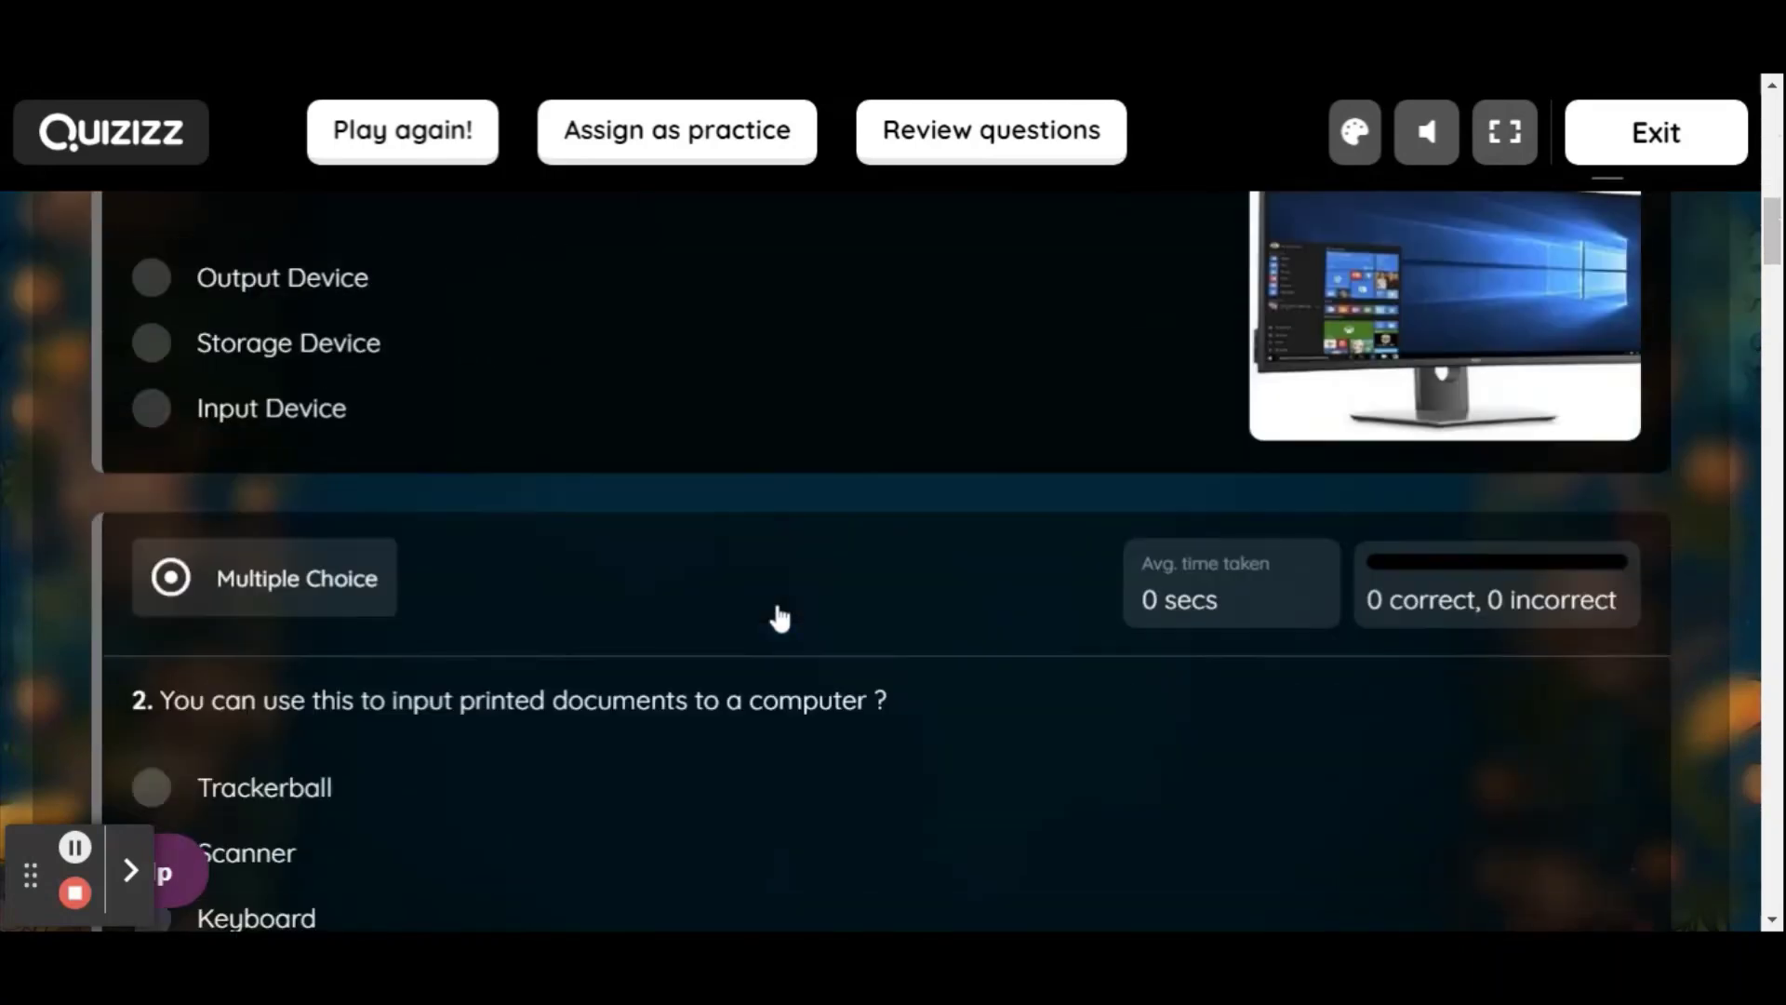
scroll(780, 618, down, 12)
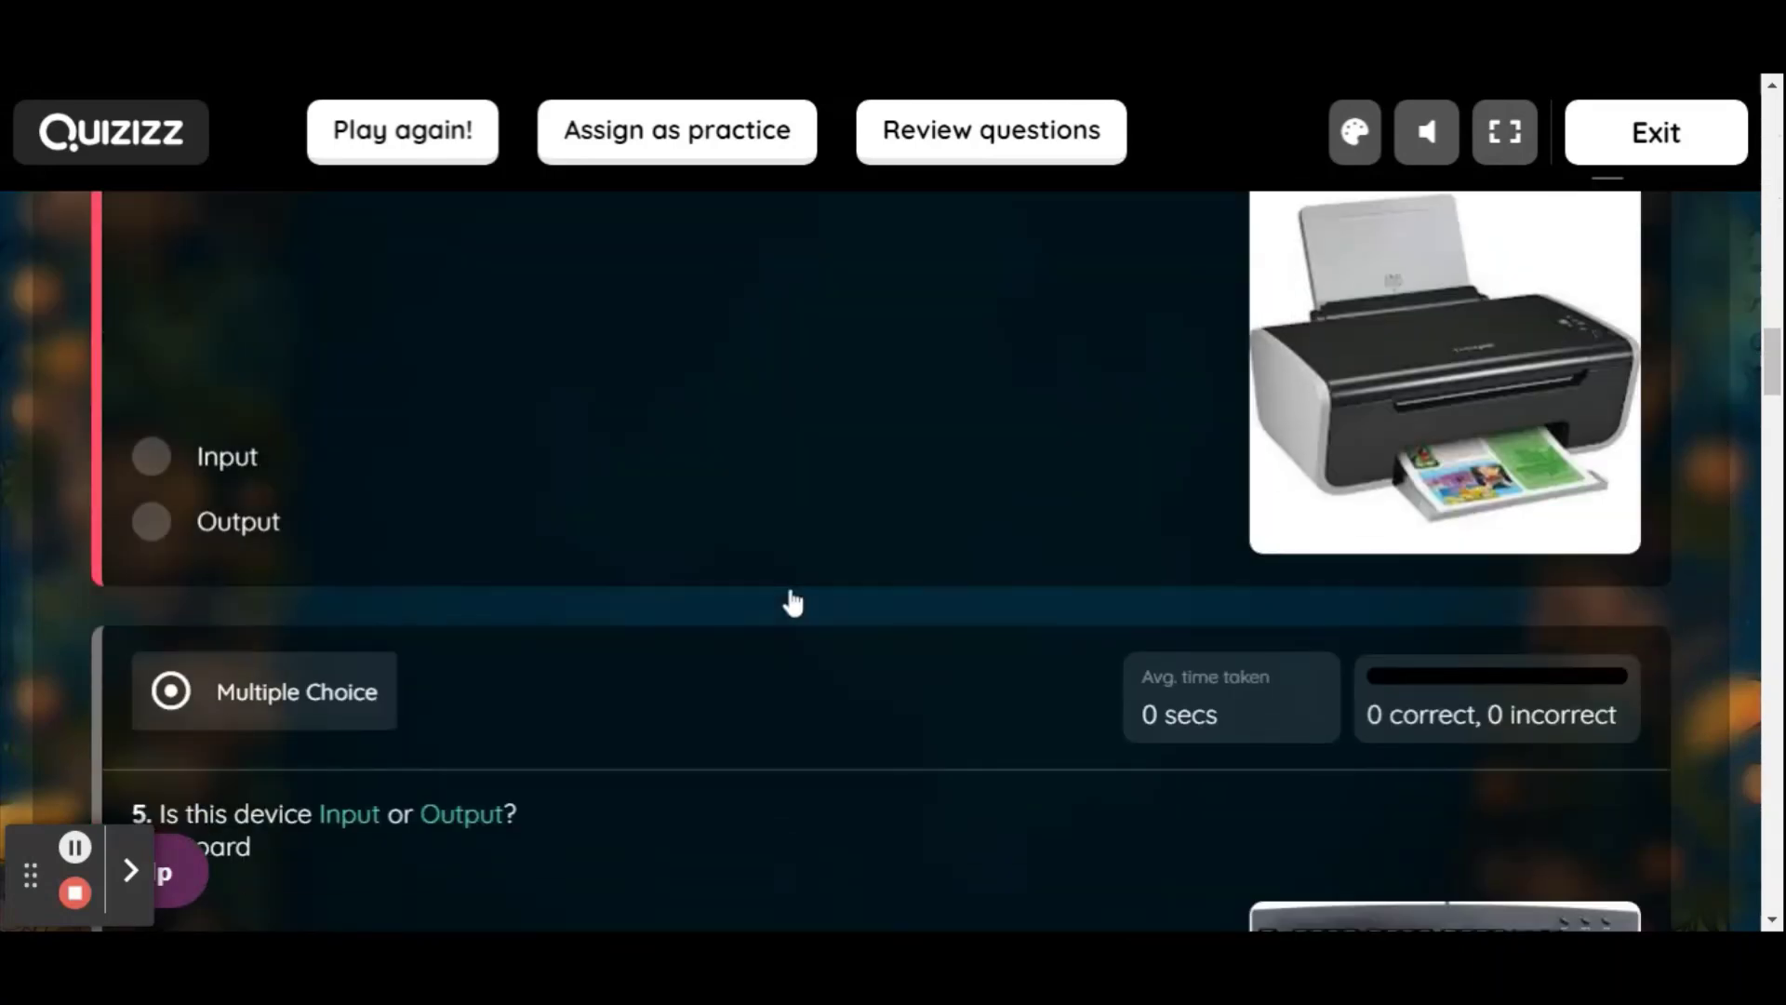
scroll(780, 581, up, 3)
scroll(821, 580, up, 15)
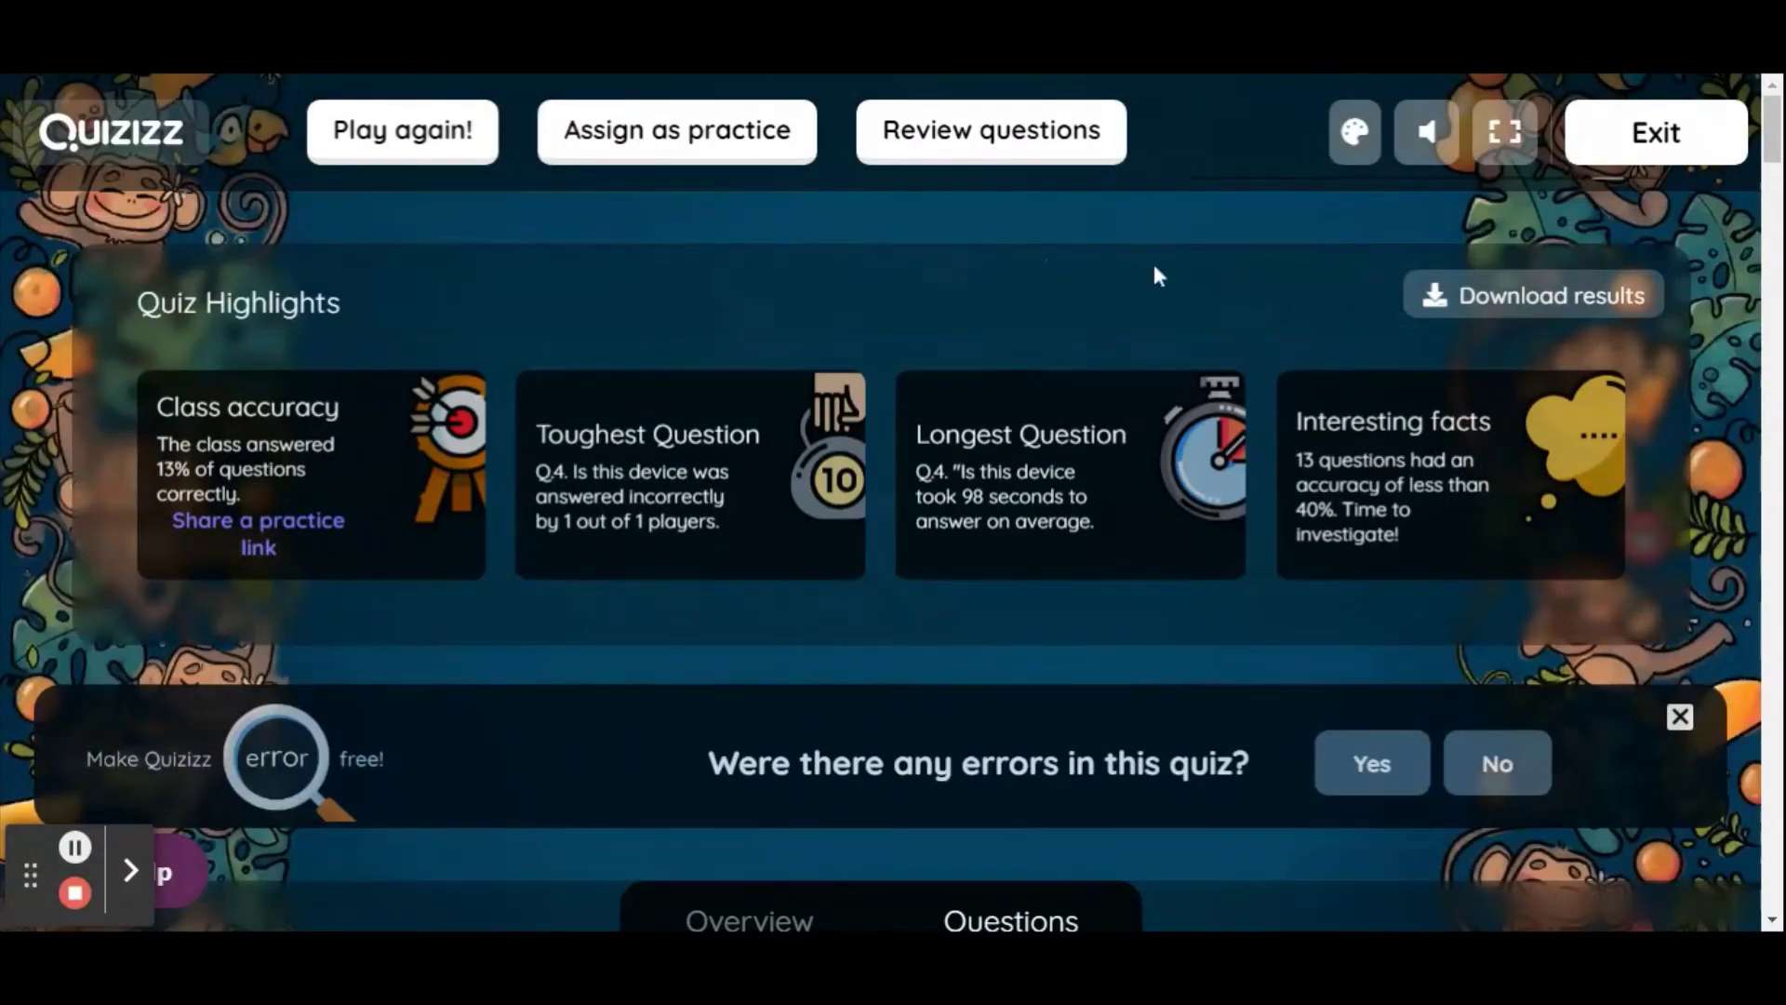
click(1673, 125)
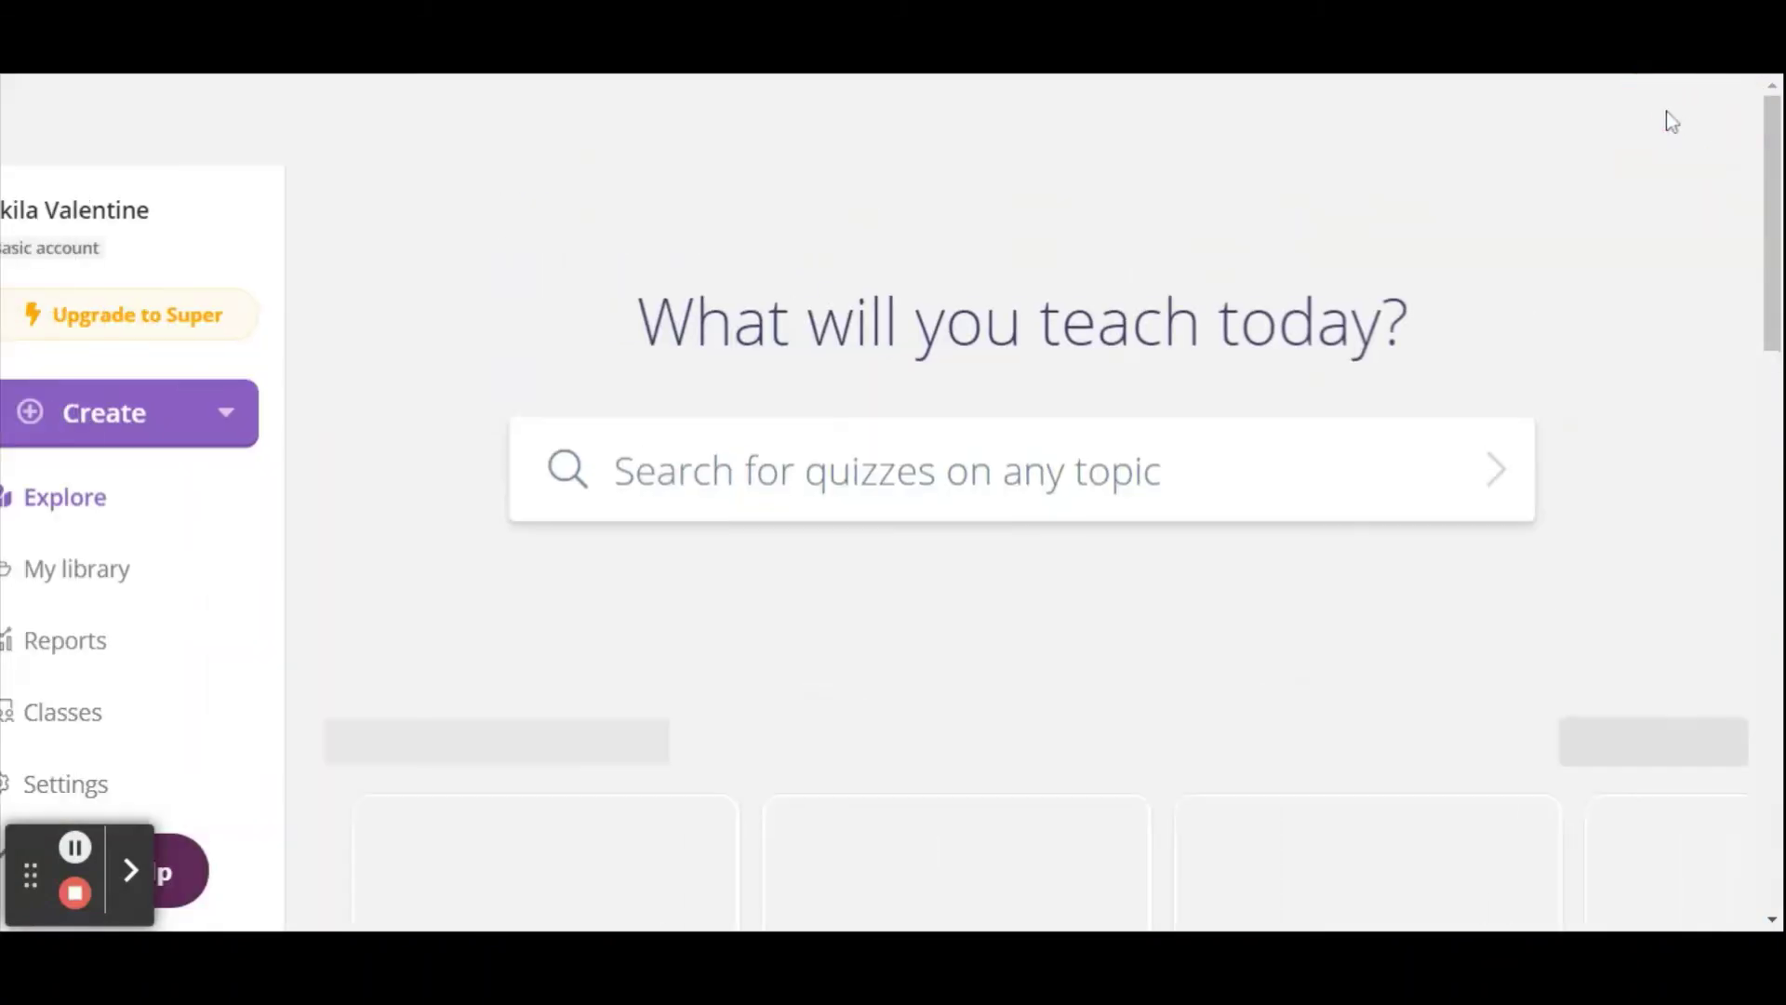